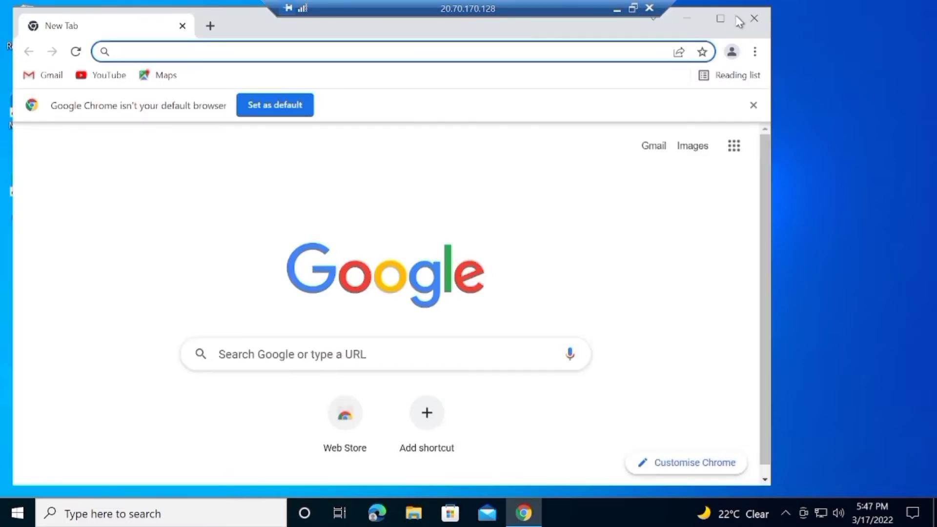
Close the browser window and open Control Panel on the remote desktop
click(752, 22)
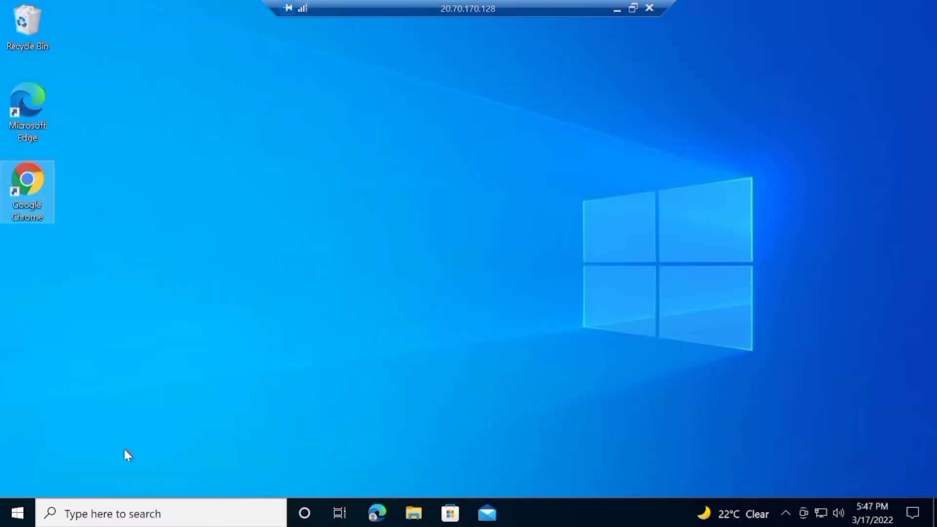
click(117, 517)
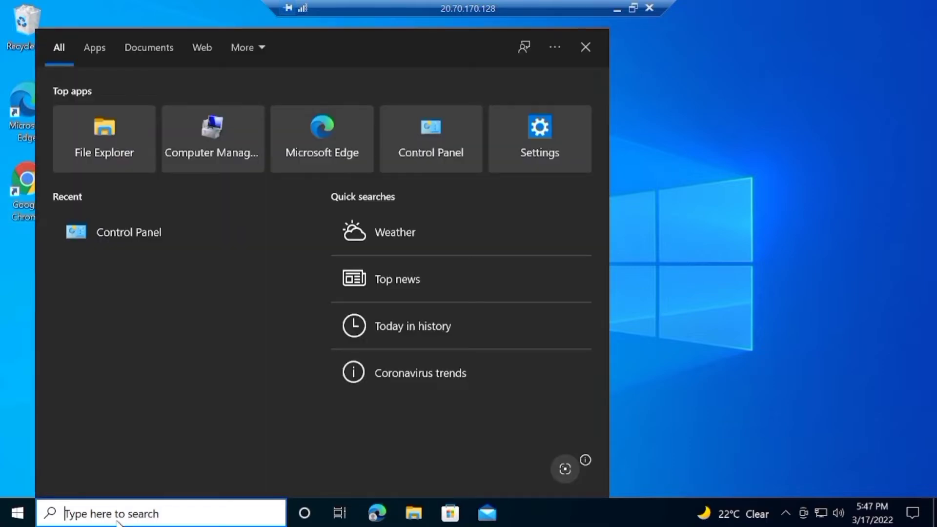
text(cont)
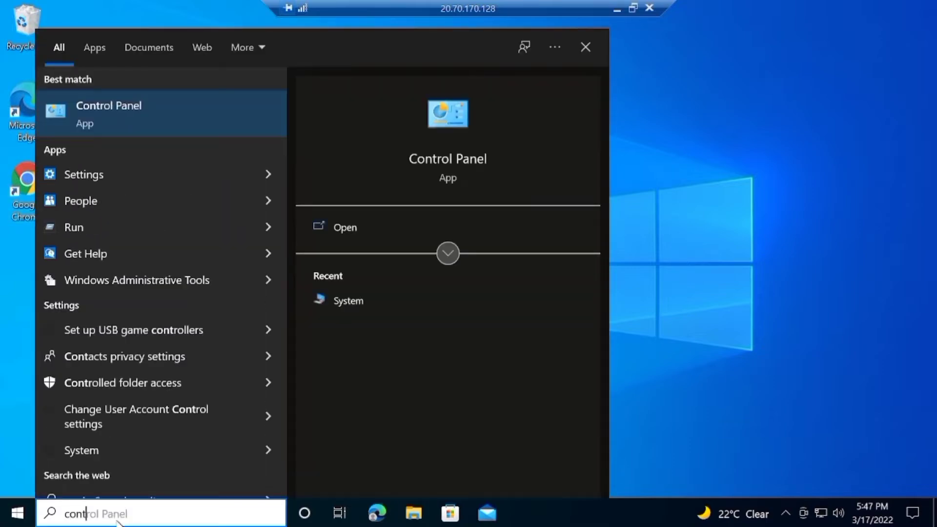
text(ro)
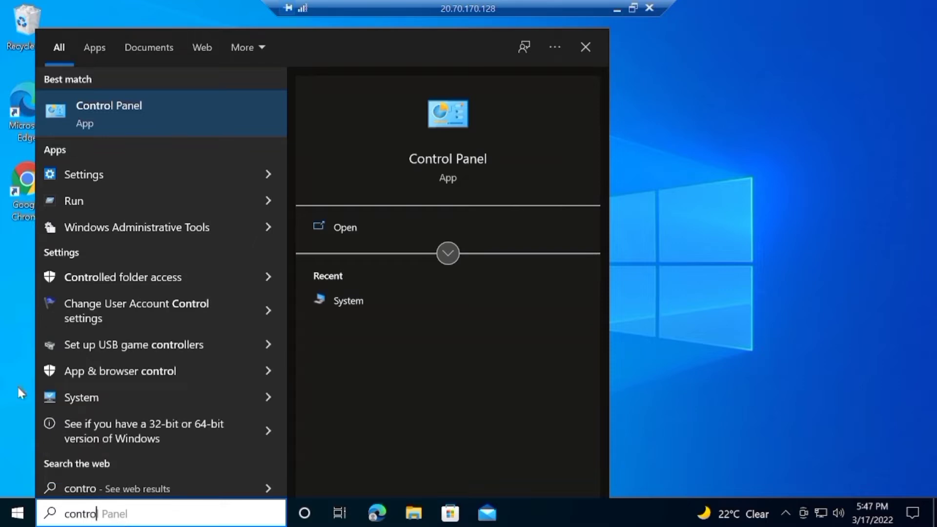
click(143, 127)
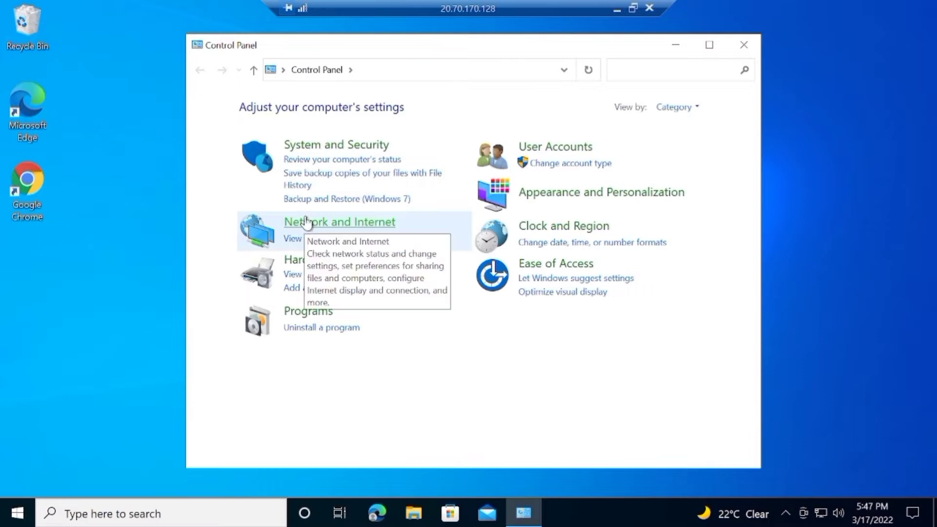
Review the device and Windows specifications under System and Security, and close the system windows
click(340, 151)
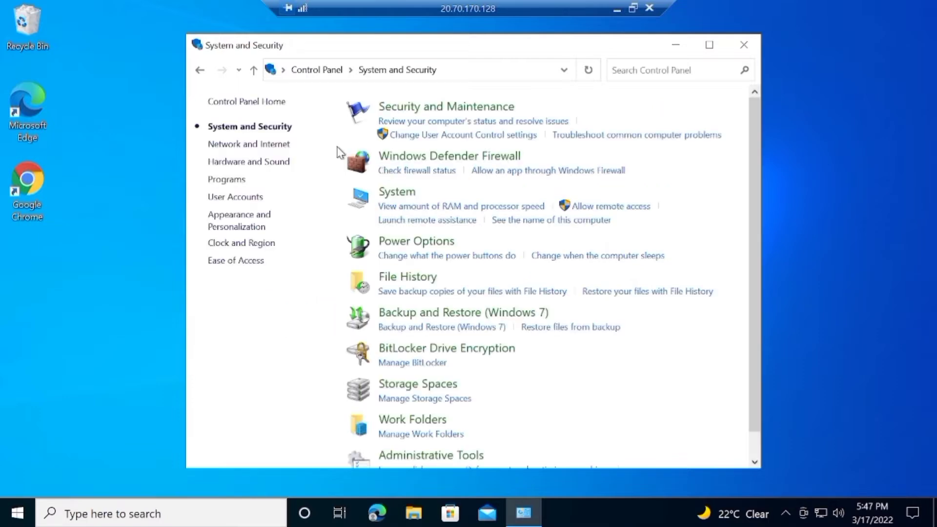
click(386, 194)
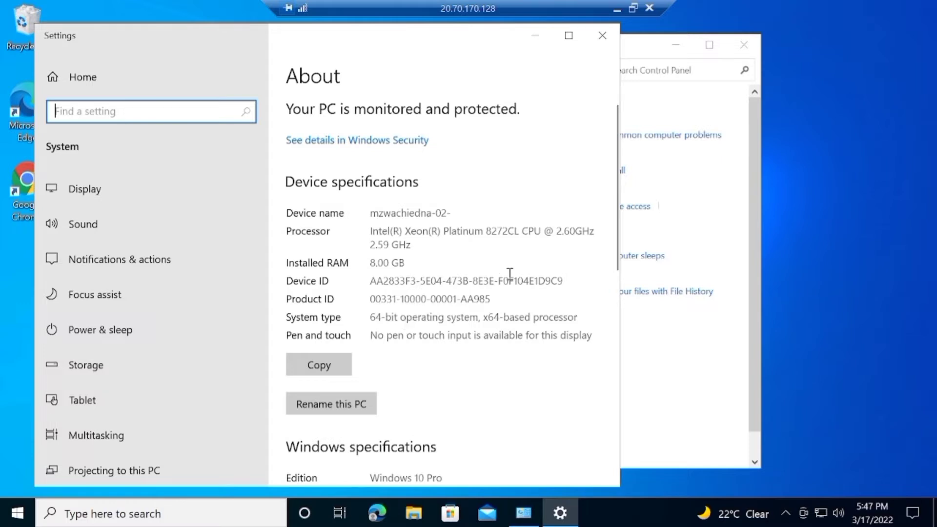
drag(613, 236, 600, 324)
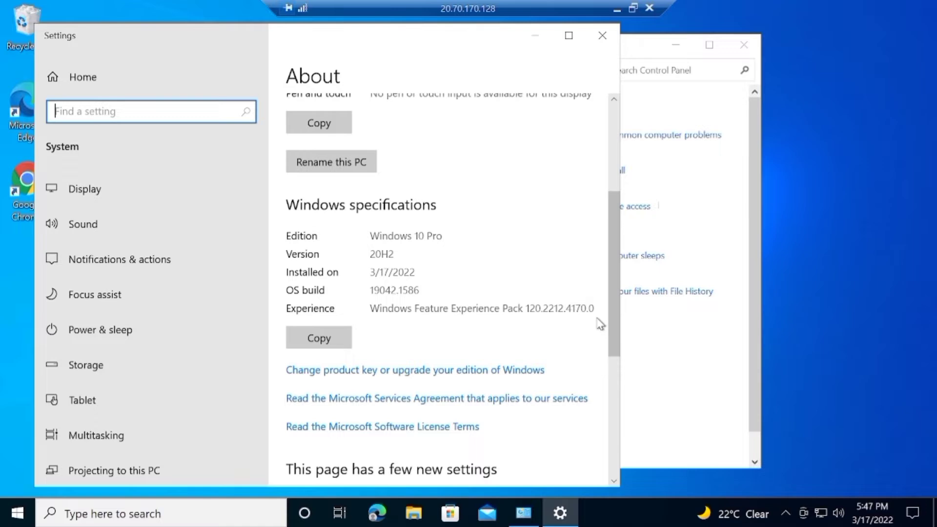
click(604, 34)
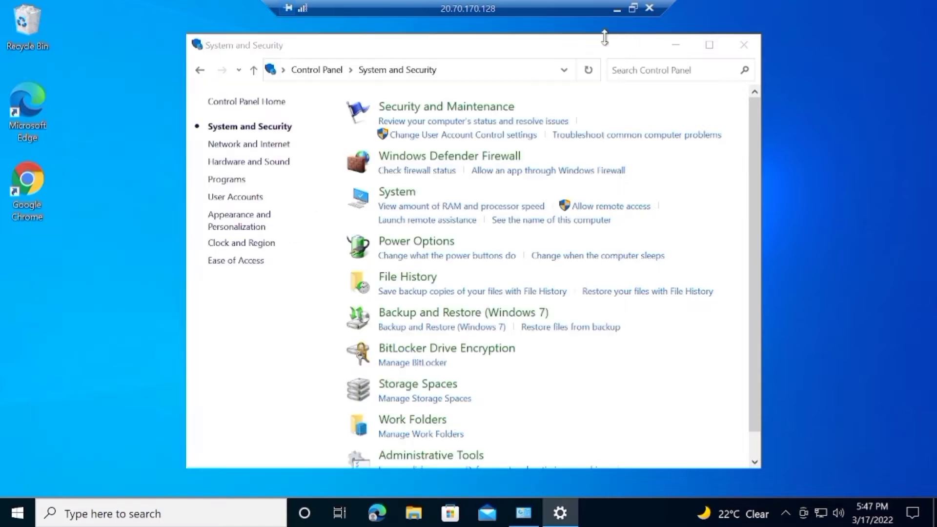
click(744, 45)
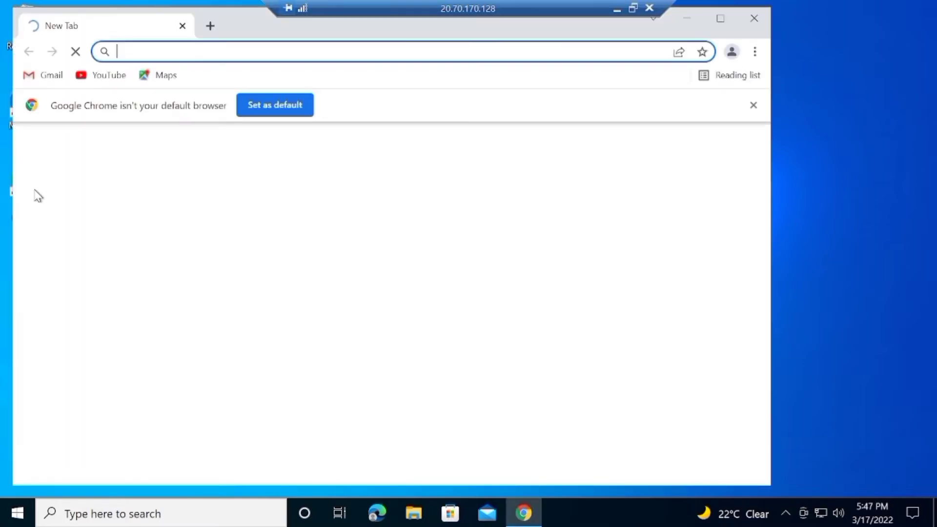
Add a Chrome profile named 1 without signing in to an account, with a desktop shortcut
click(732, 53)
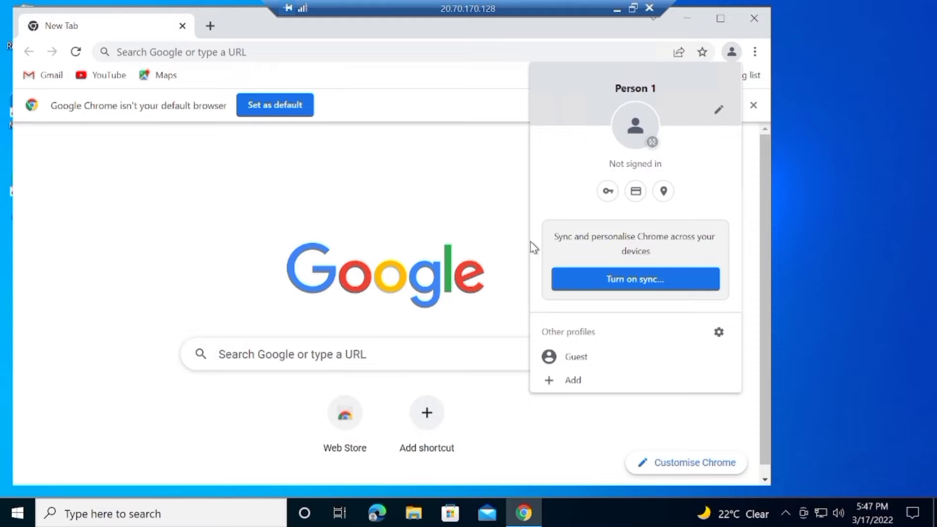
click(560, 386)
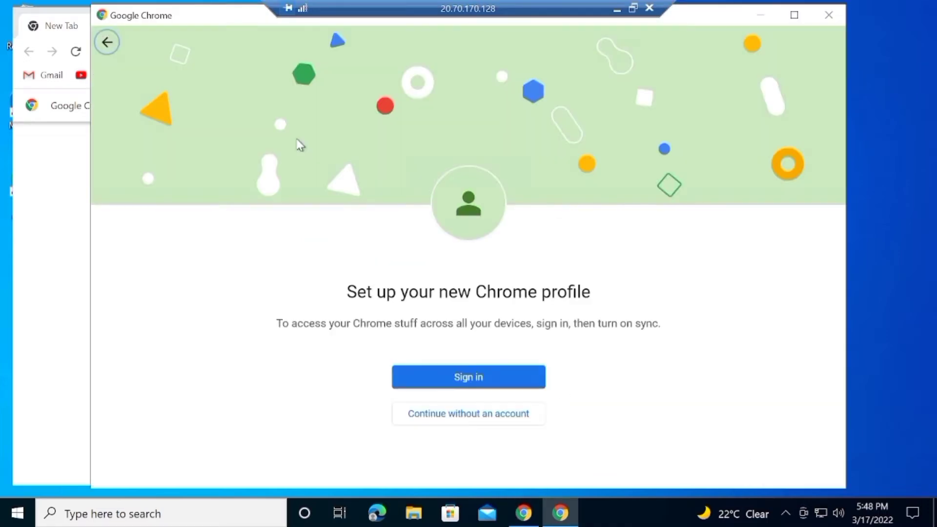
click(449, 420)
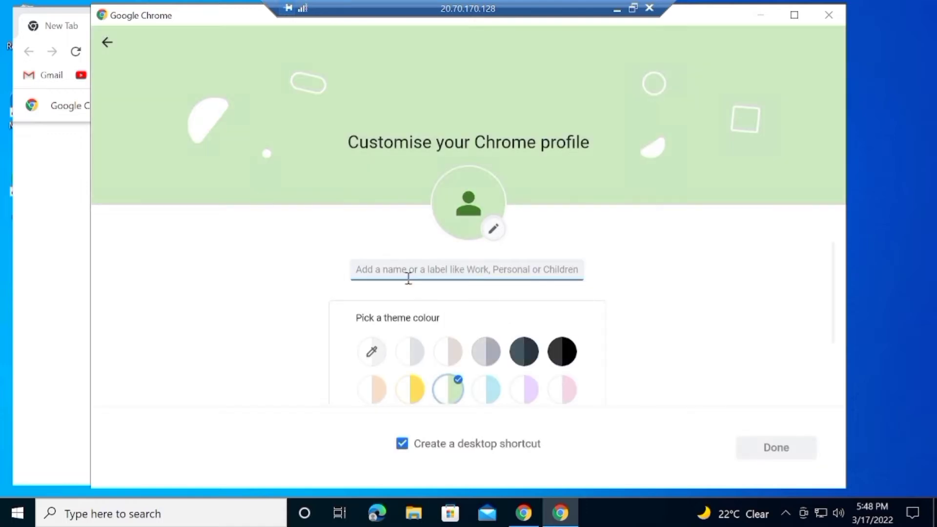
text(1)
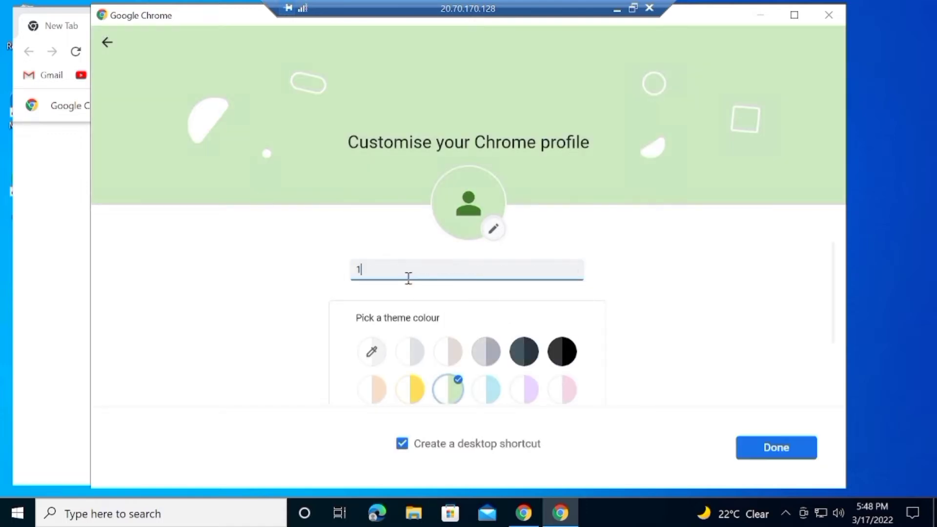
click(778, 448)
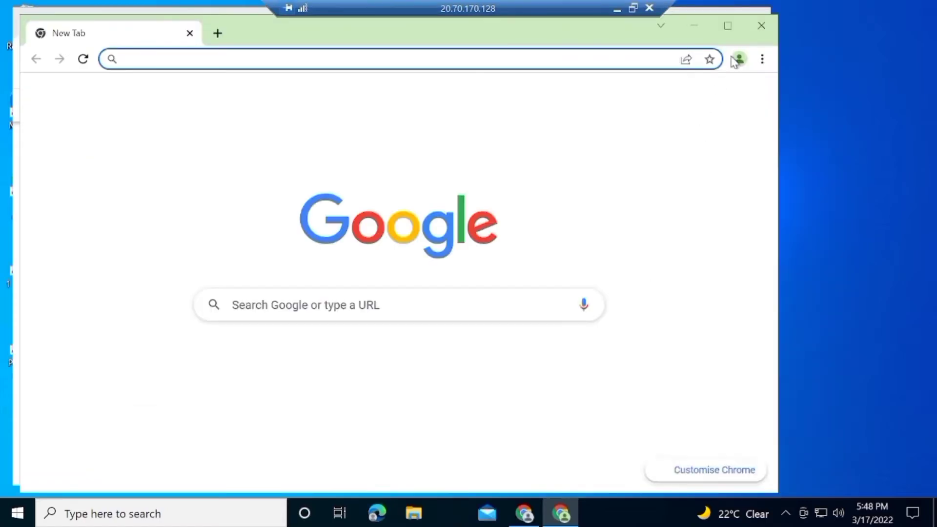
Add a Chrome profile named 2 without signing in to an account, with a desktop shortcut
click(739, 60)
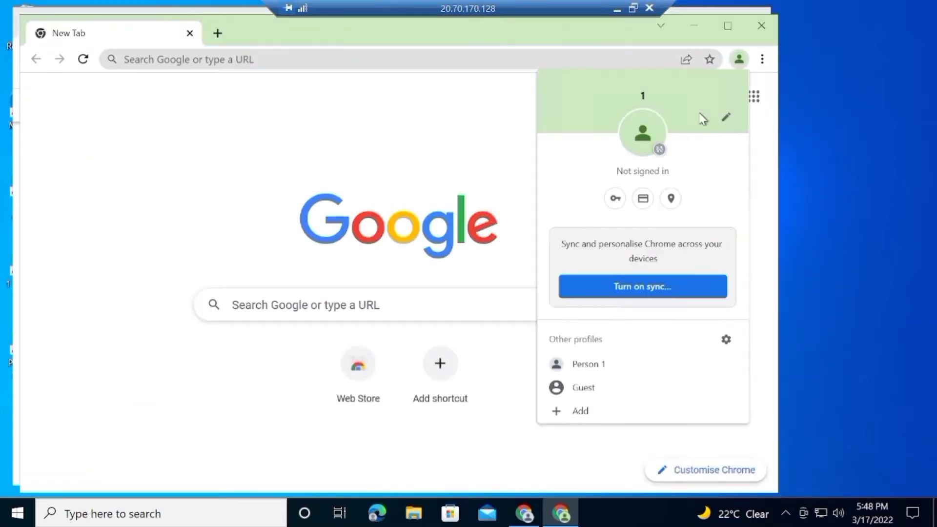
click(584, 411)
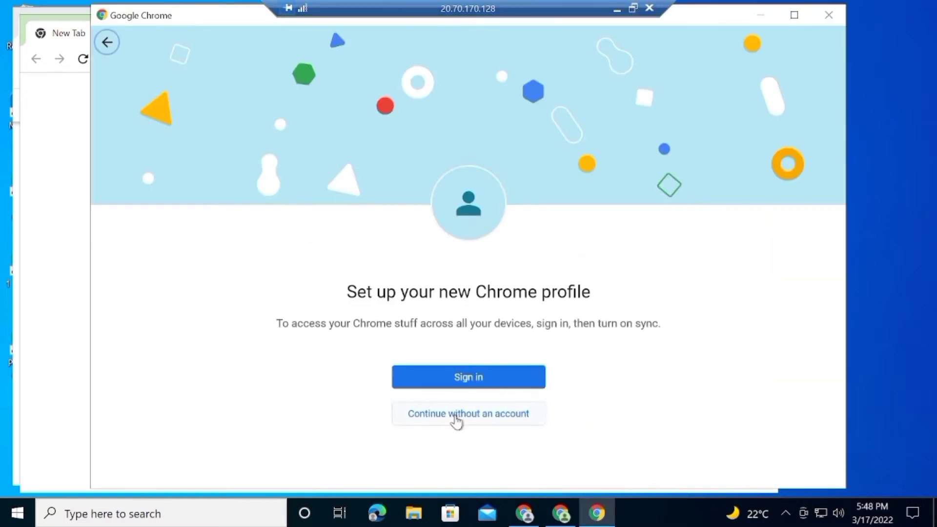
click(456, 421)
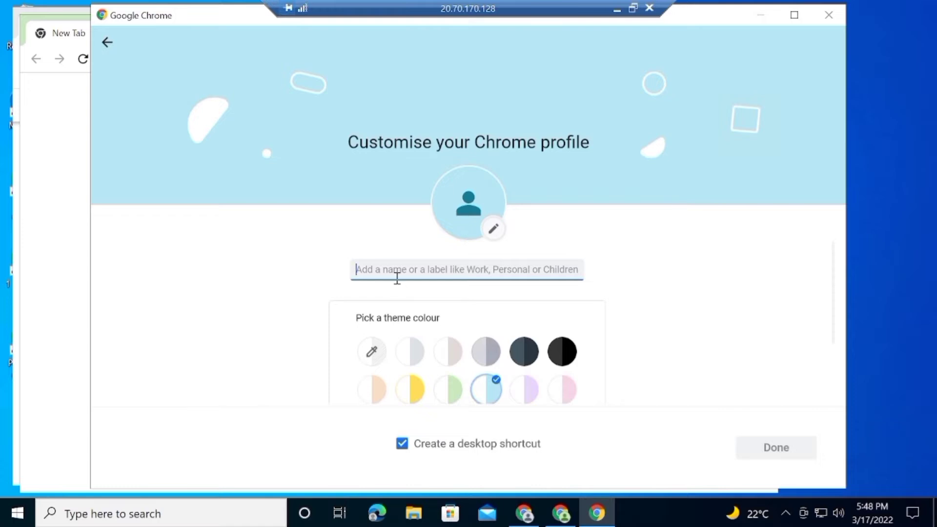
text(2)
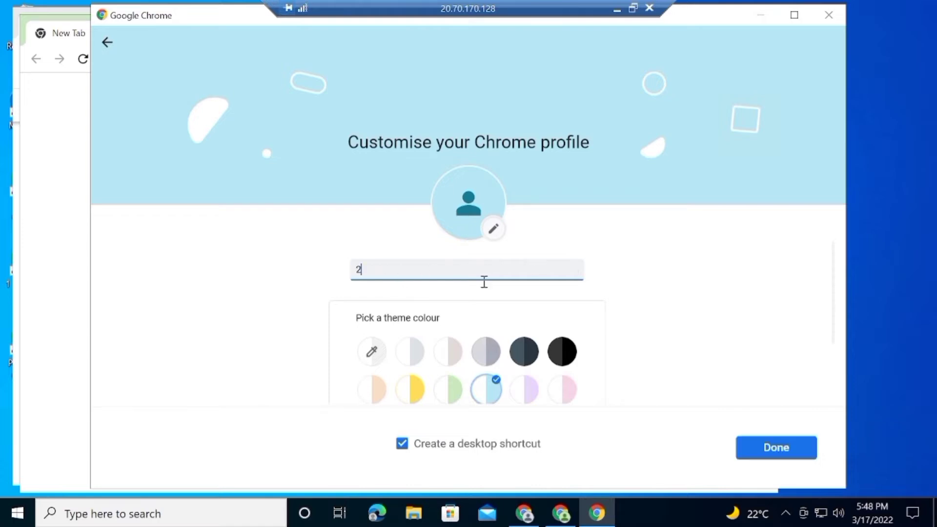
click(764, 457)
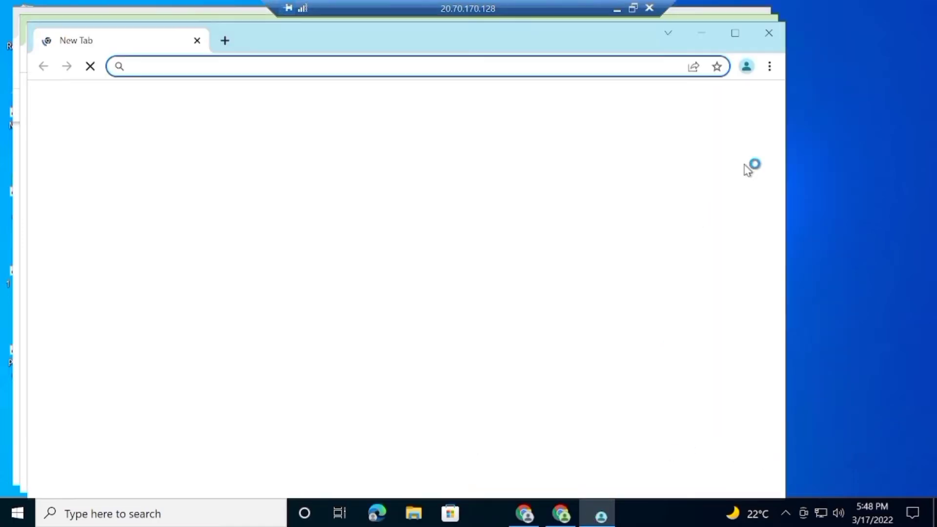
Add a Chrome profile named 3 without signing in to an account, with a desktop shortcut
click(739, 67)
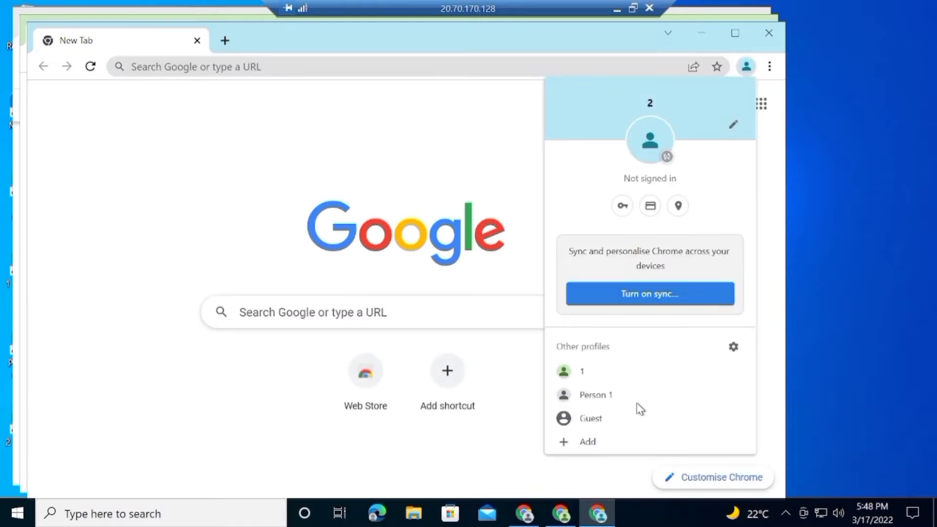
click(589, 441)
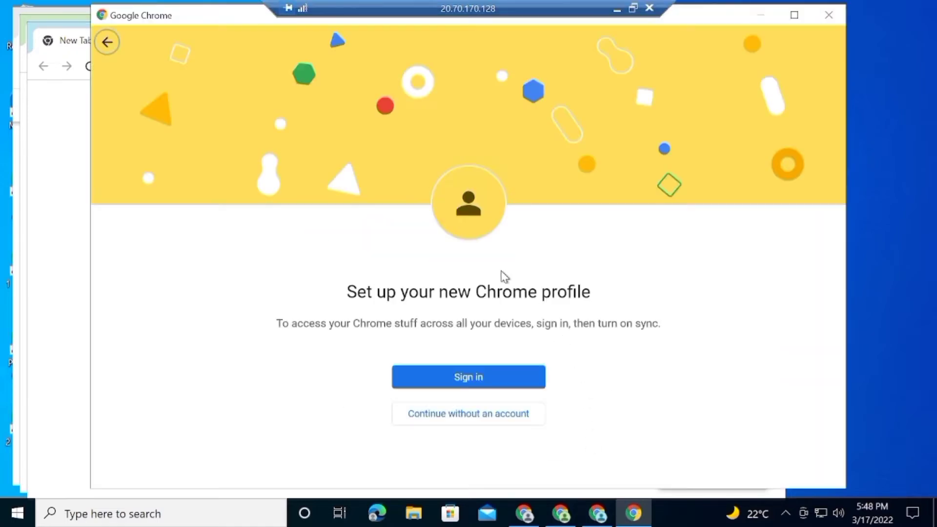
click(464, 415)
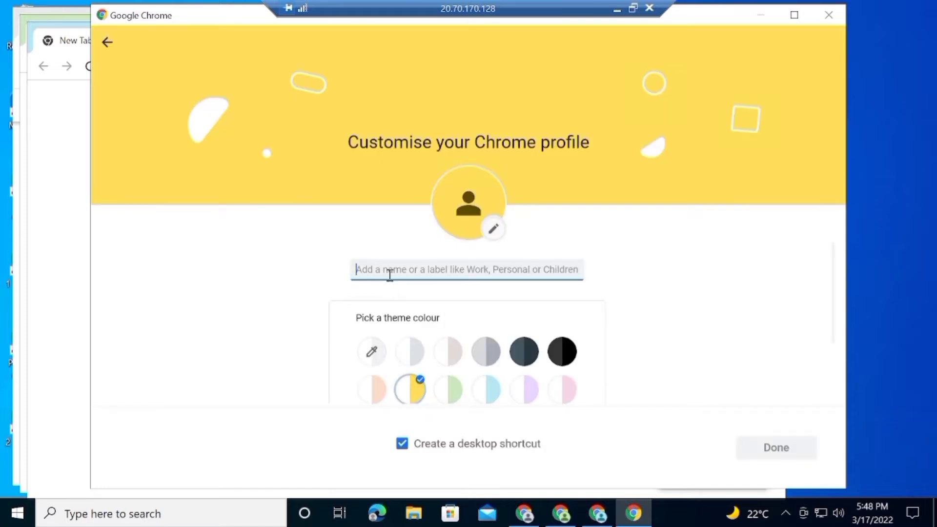
text(3)
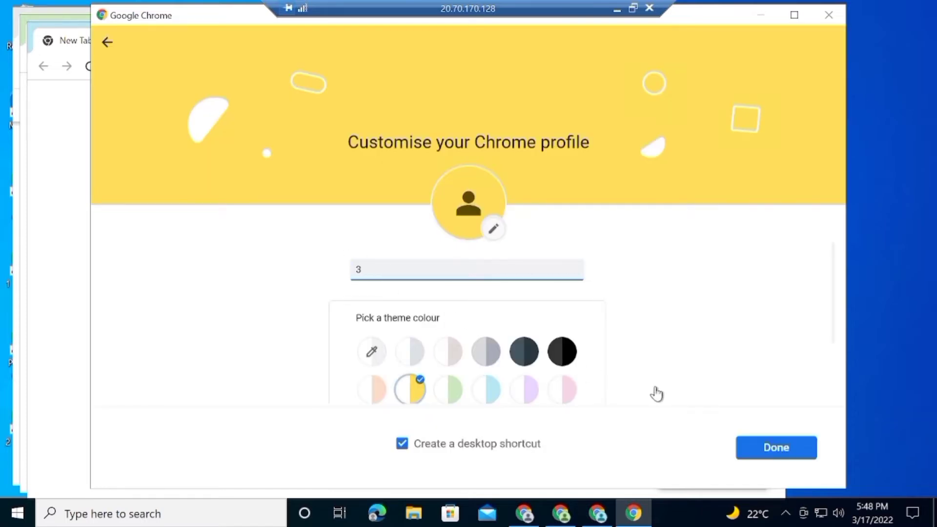
click(765, 448)
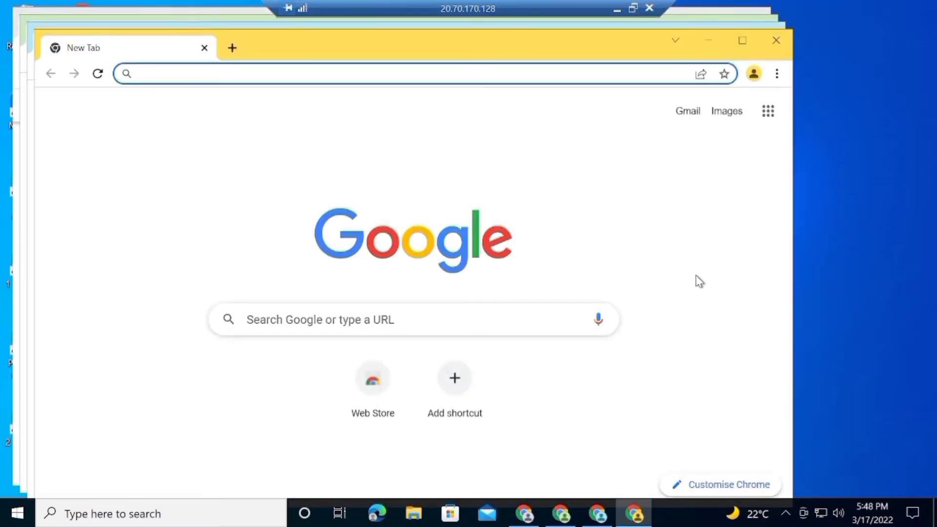
Add a Chrome profile named 4 without signing in to an account, with a desktop shortcut
click(755, 77)
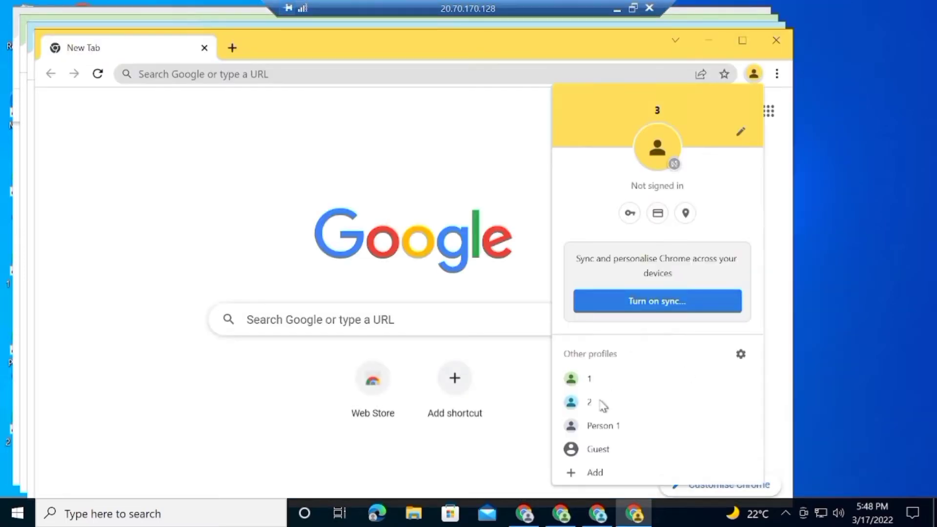
click(576, 478)
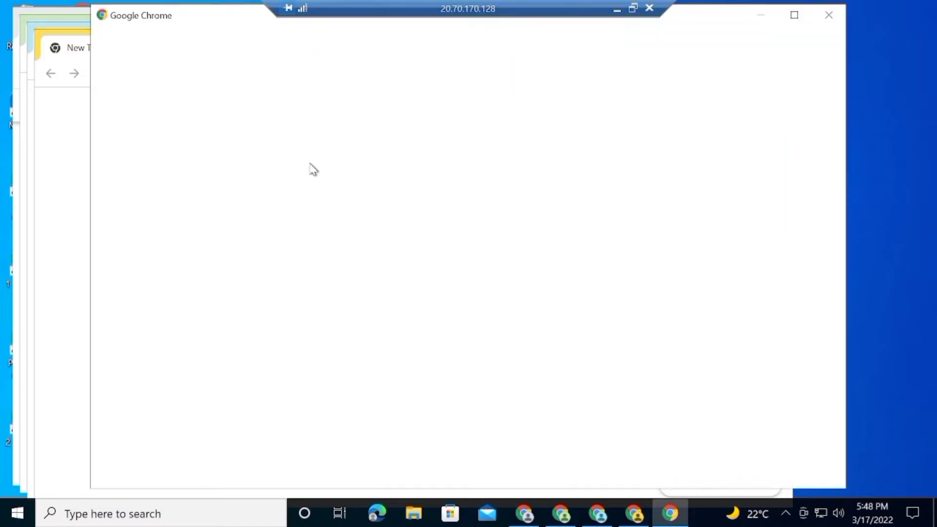
click(432, 419)
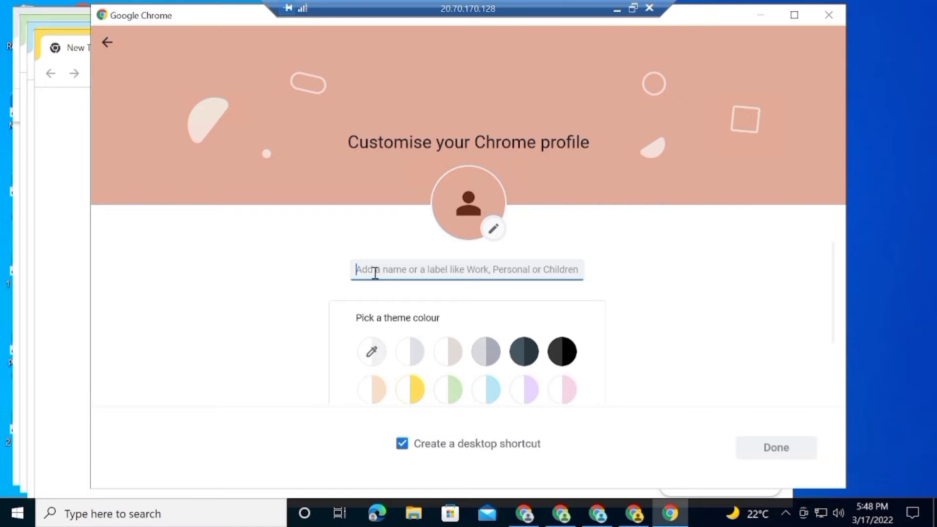
text(4)
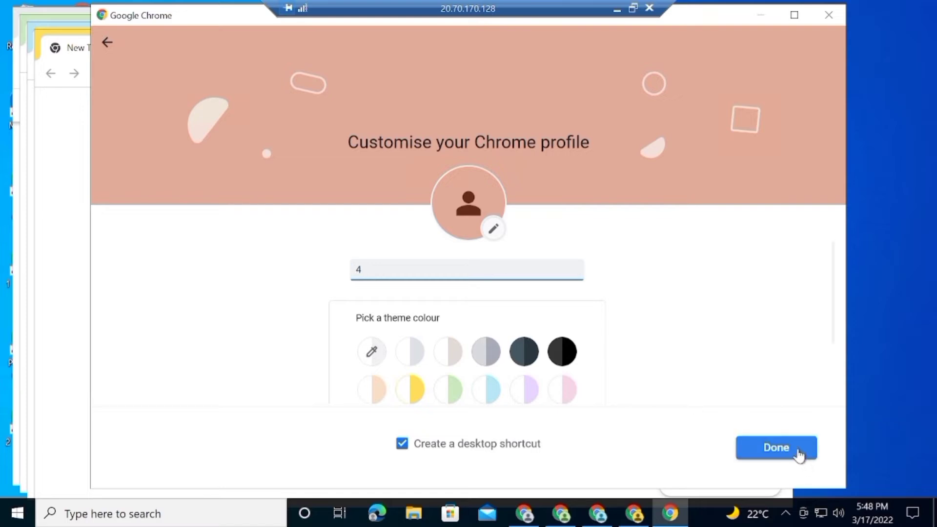
click(798, 453)
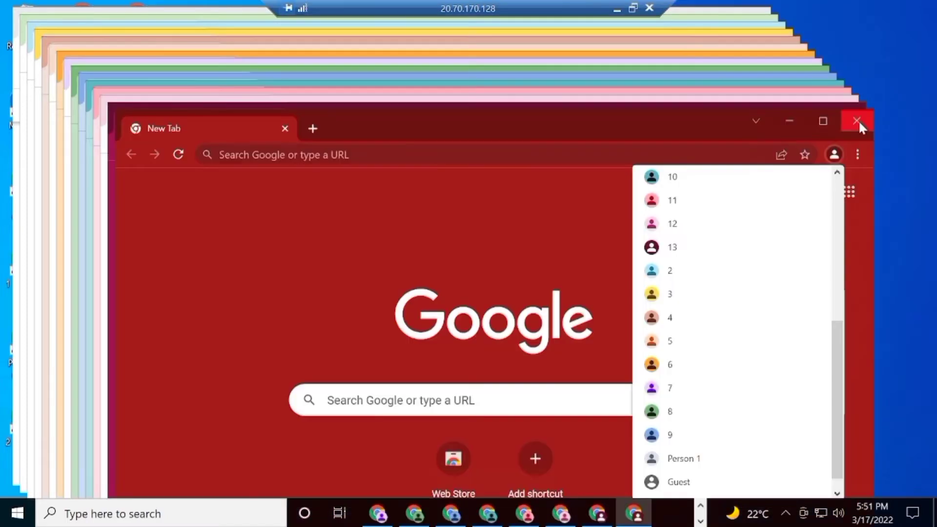
Close all the open Chrome profile windows so that only the desktop remains
click(859, 122)
click(854, 115)
click(853, 111)
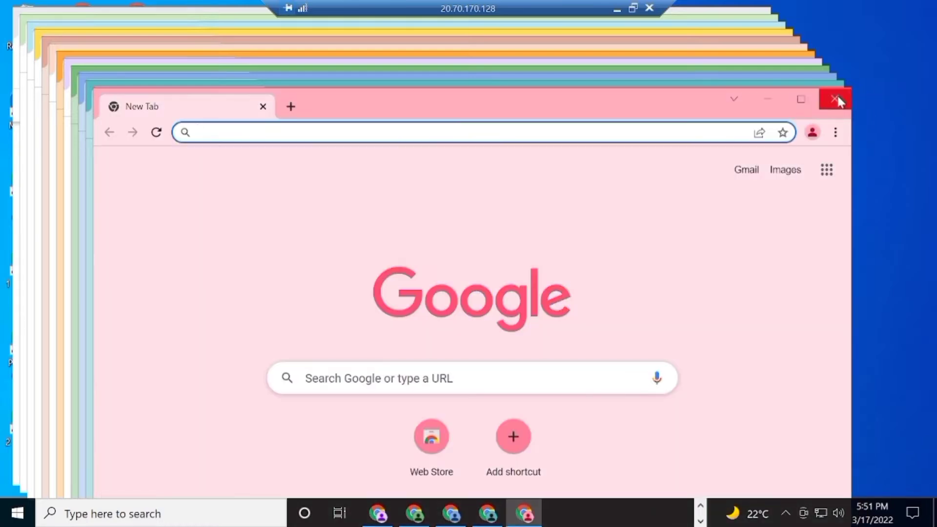
click(837, 100)
click(830, 89)
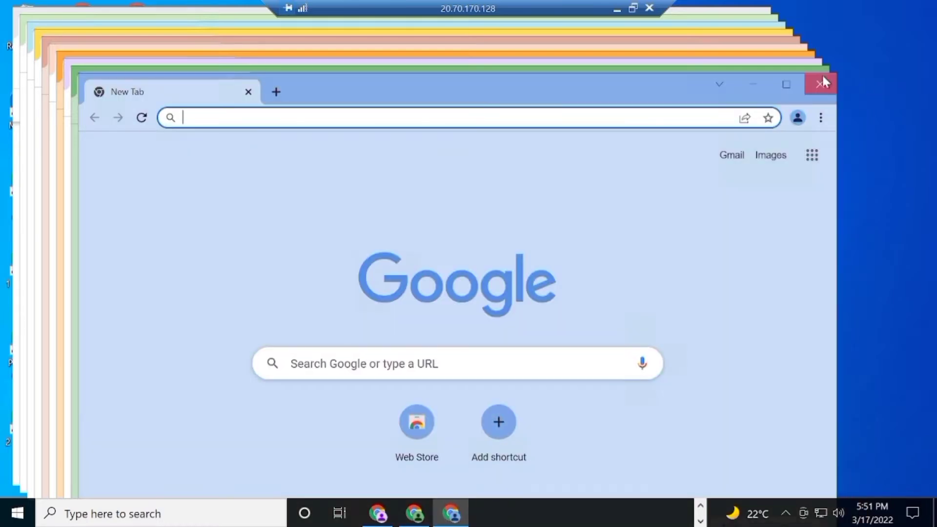
click(823, 81)
click(812, 73)
click(805, 67)
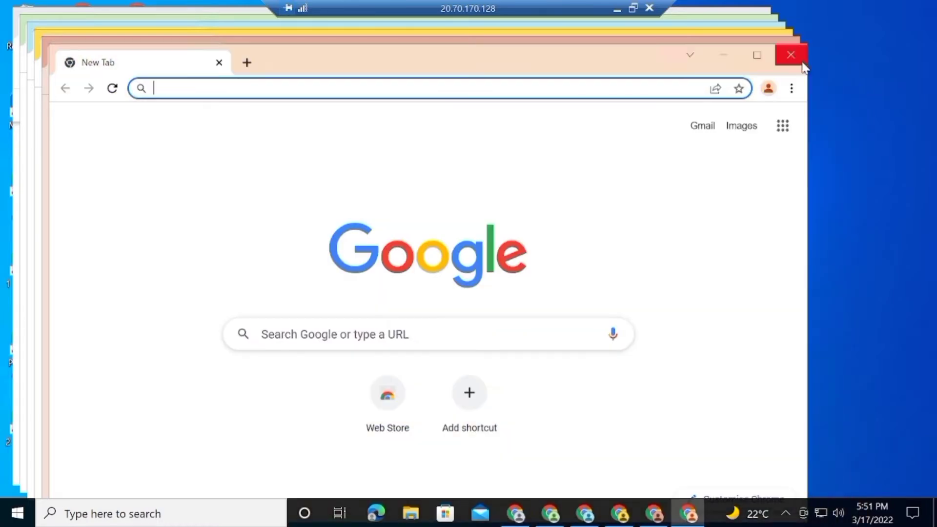
click(787, 51)
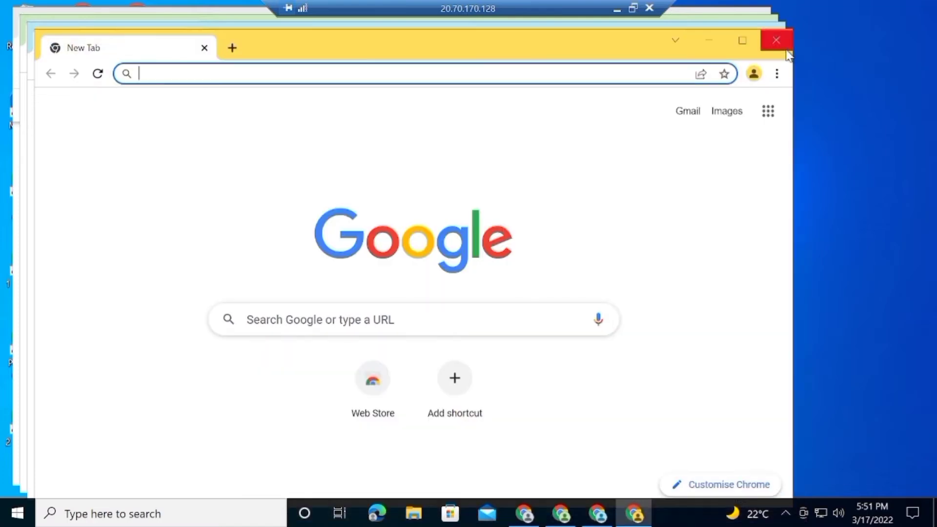
click(782, 44)
click(770, 34)
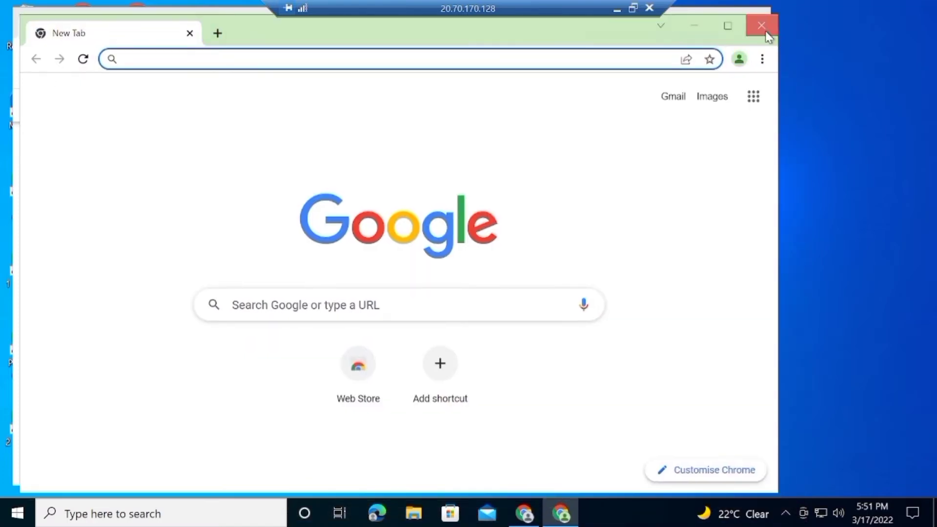
click(765, 30)
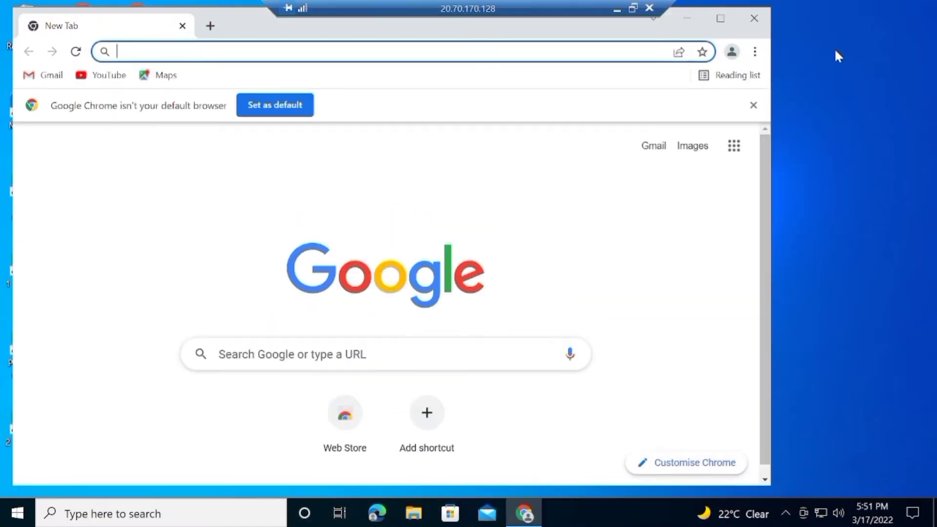
click(755, 25)
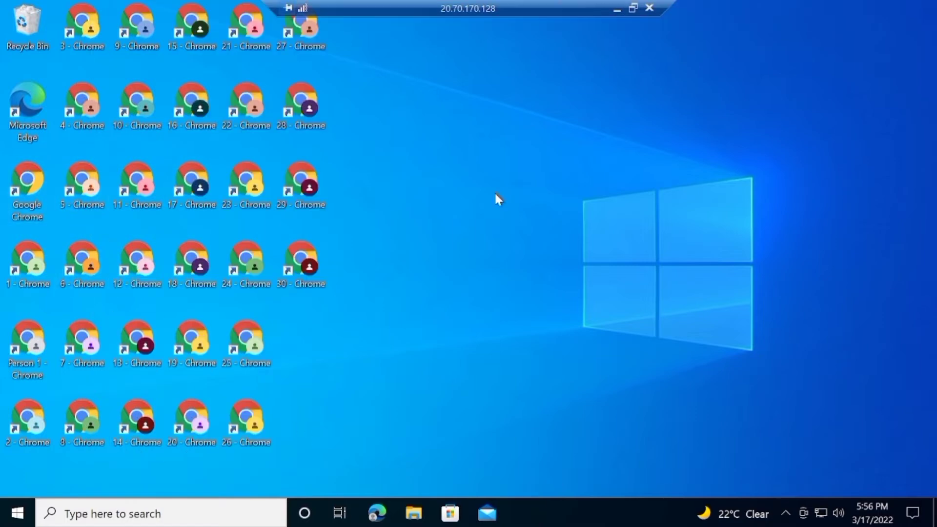
Switch the desktop icons to the large size
right_click(494, 191)
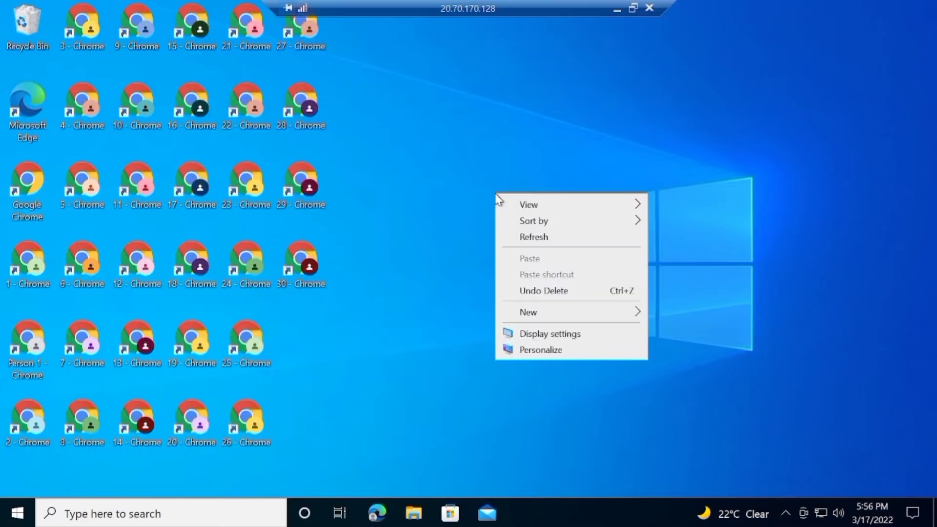
mouse_move(535, 224)
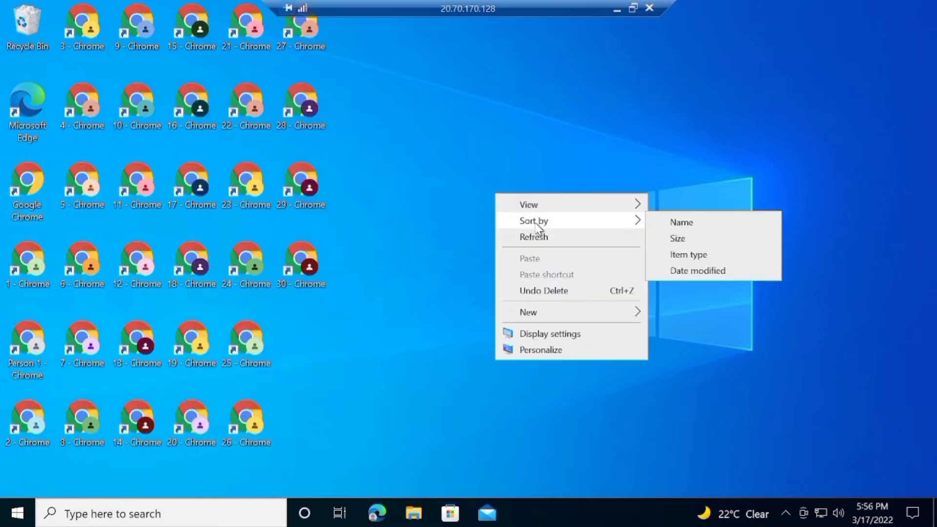
mouse_move(565, 210)
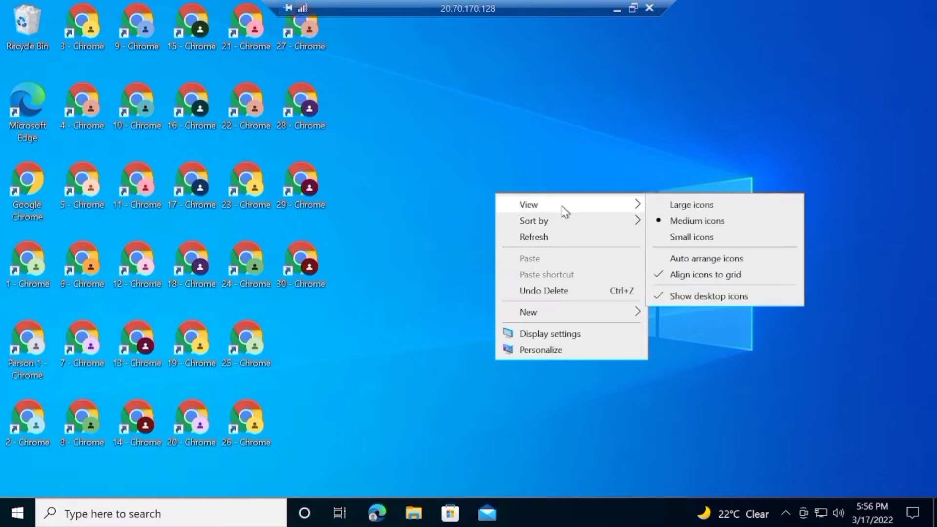
click(680, 209)
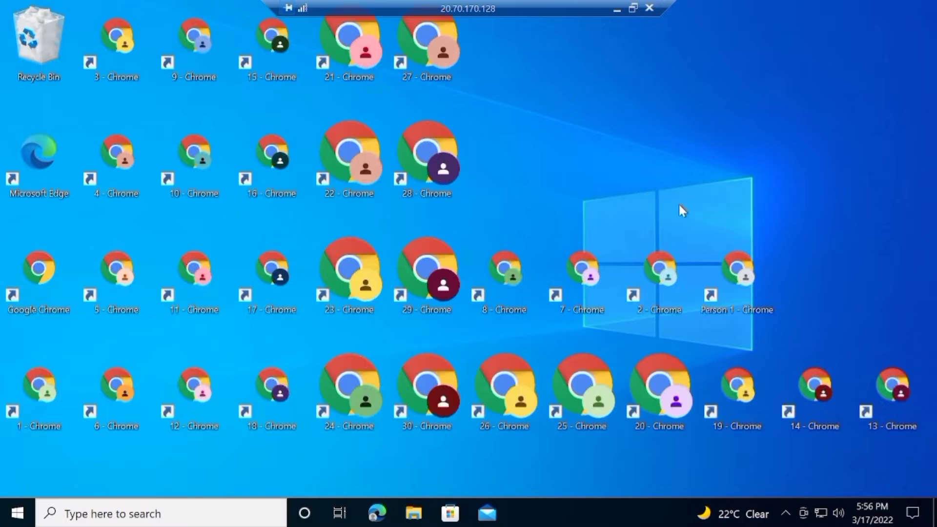
Set the desktop icon size to small icons
right_click(610, 117)
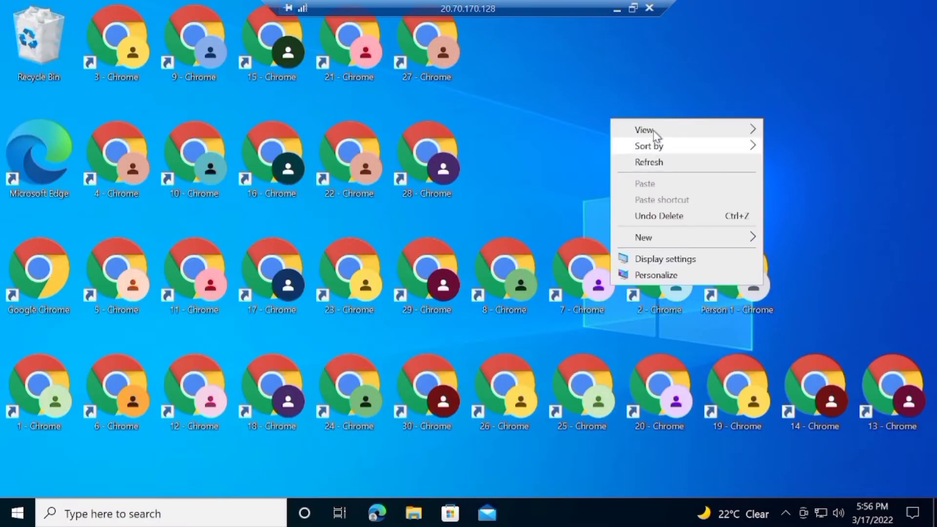
mouse_move(654, 131)
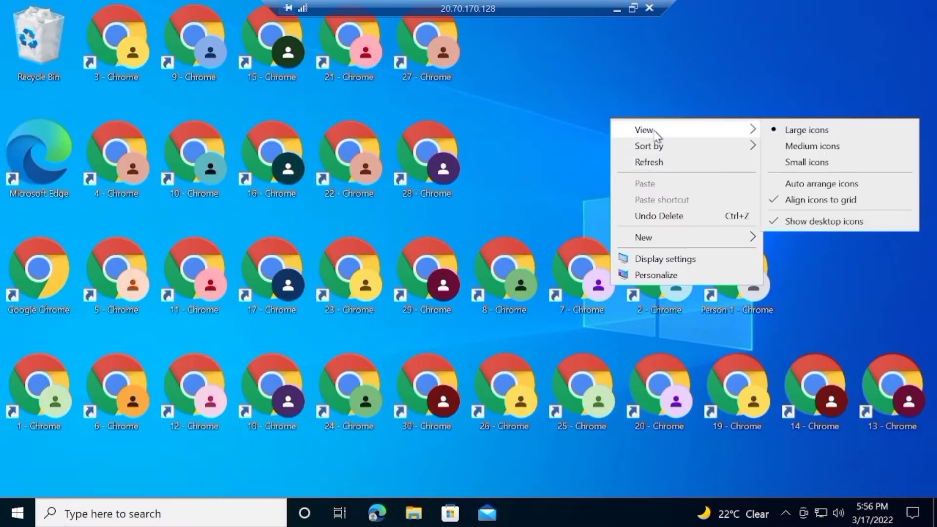
click(791, 163)
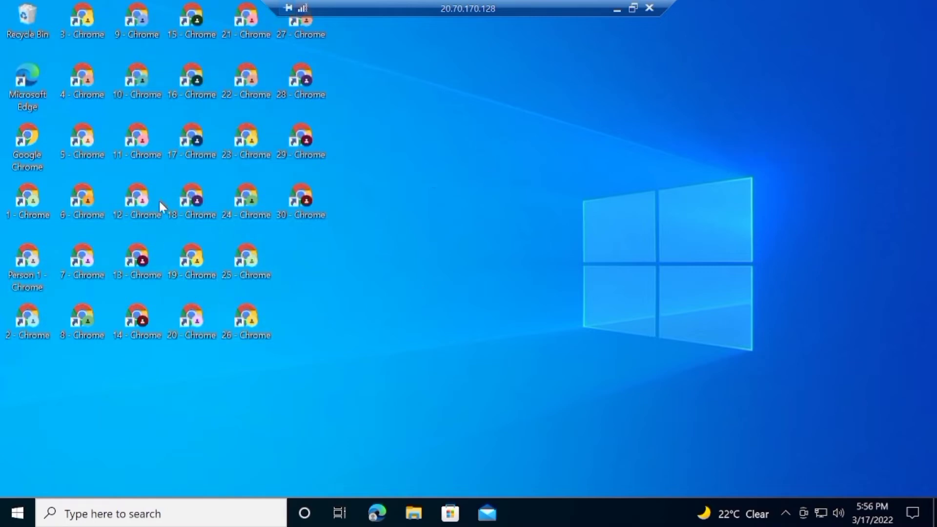
Sort the desktop icons by name and refresh the desktop
right_click(395, 258)
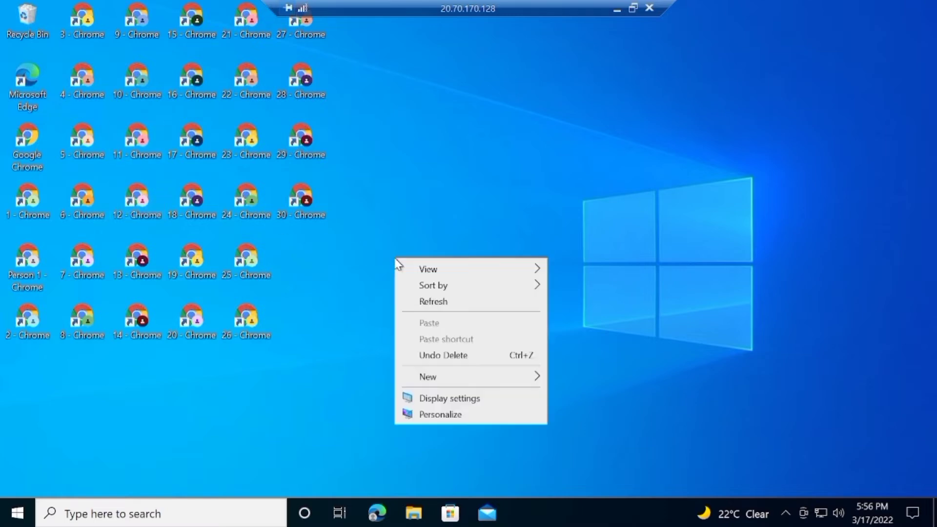
mouse_move(430, 287)
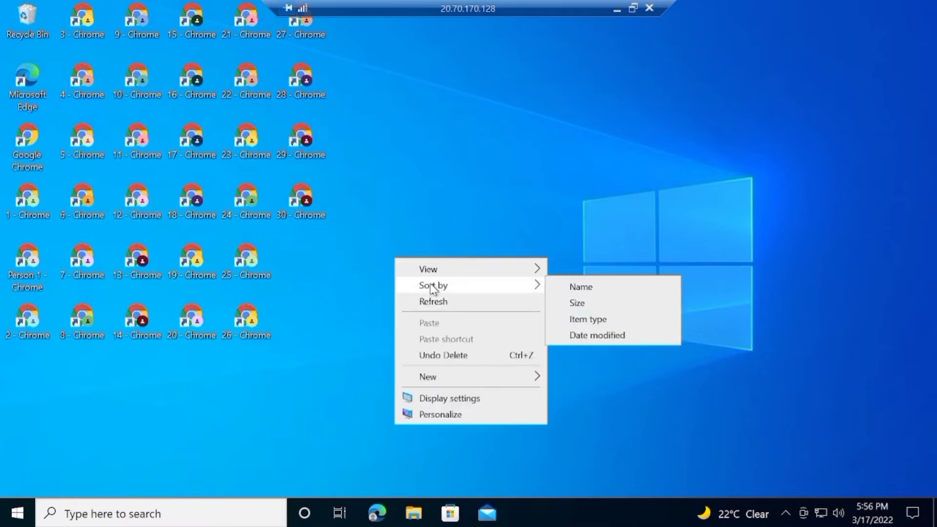
click(577, 293)
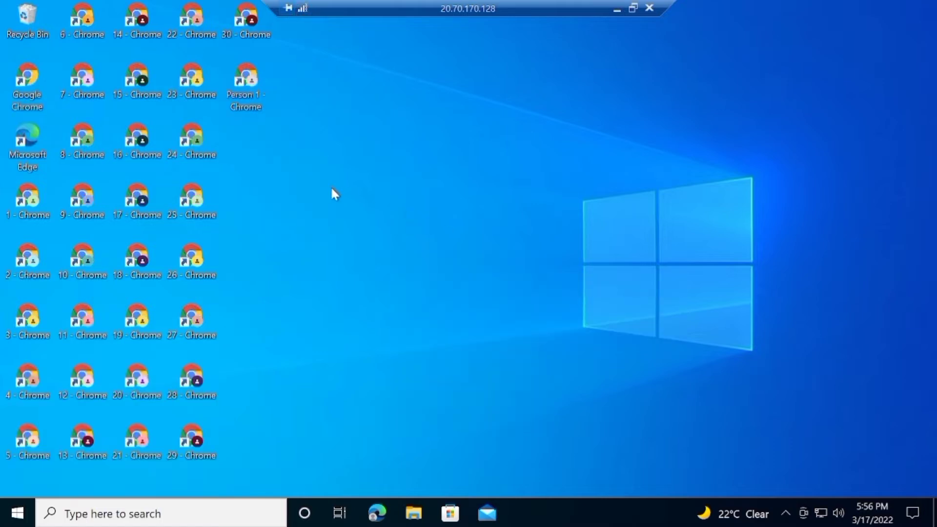
right_click(409, 198)
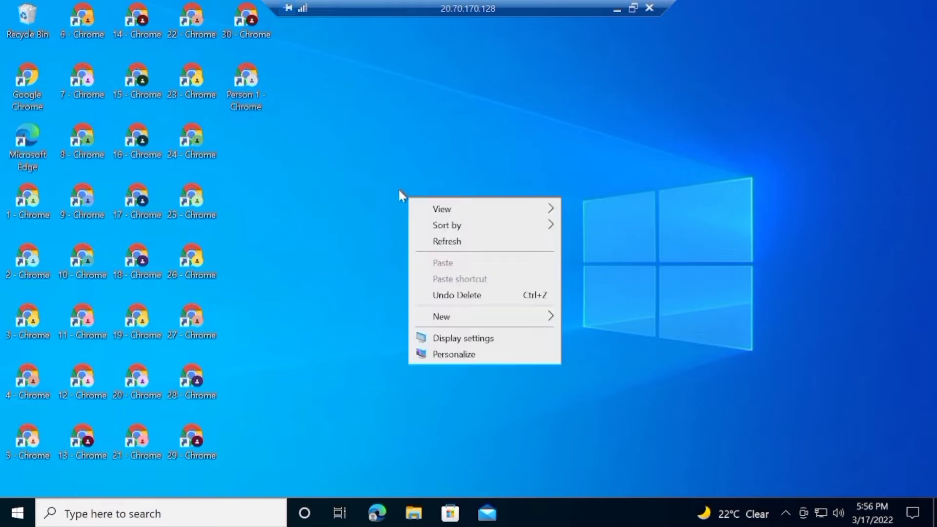
click(447, 243)
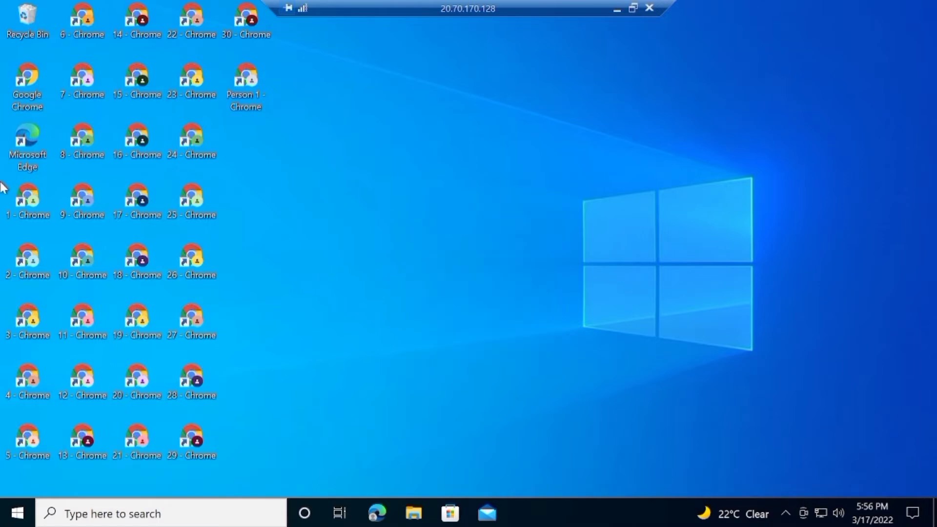
Open Chrome profile 1 from its desktop shortcut, maximize the window and go to the Chrome Web Store
double_click(28, 202)
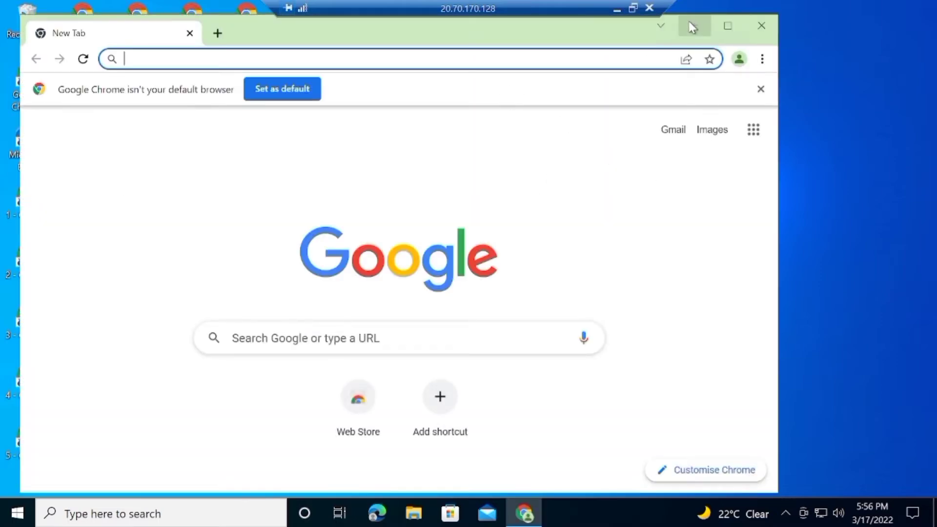
click(728, 27)
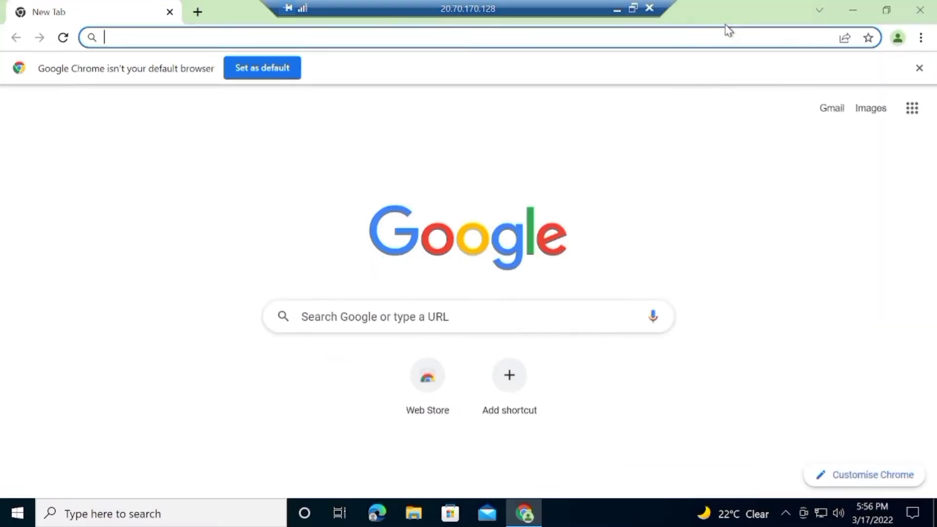
click(423, 394)
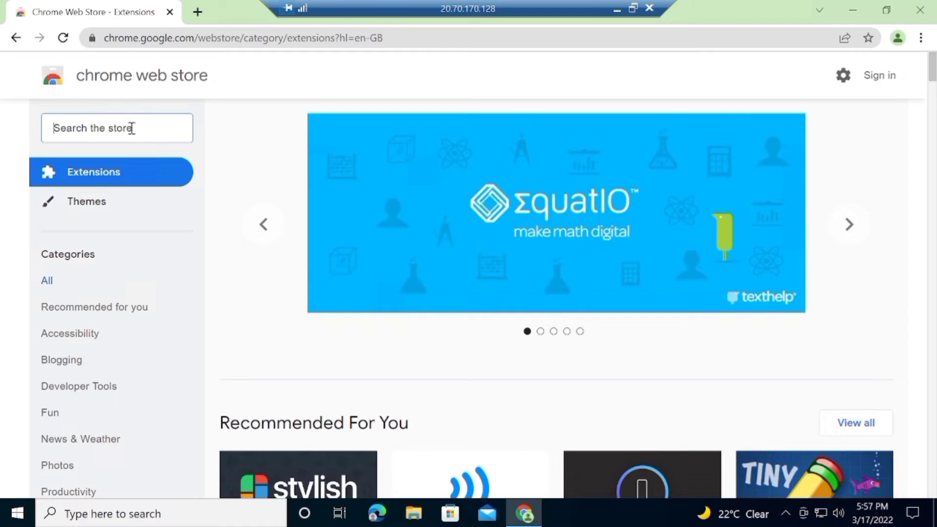
Search the Chrome Web Store for vpn and add the Touch VPN - Secure and unlimited VPN proxy extension
text(vpn)
key(Return)
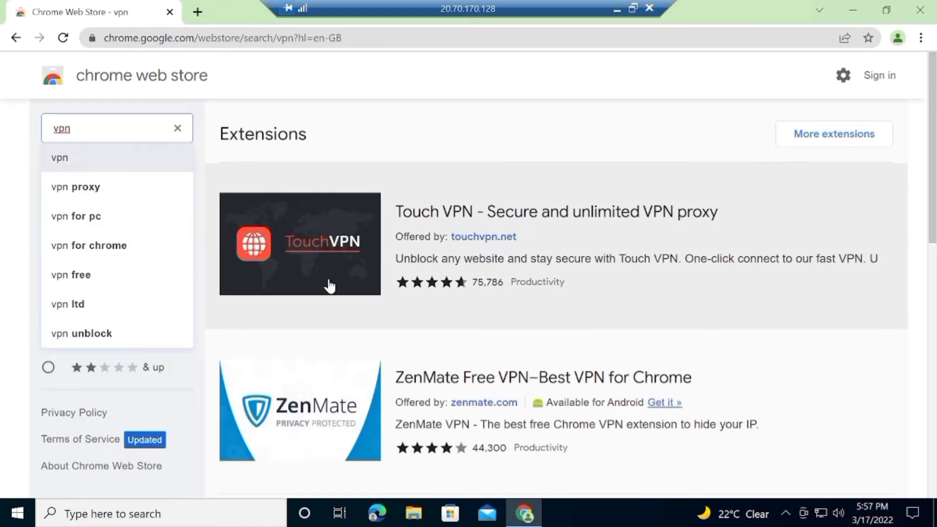
click(327, 283)
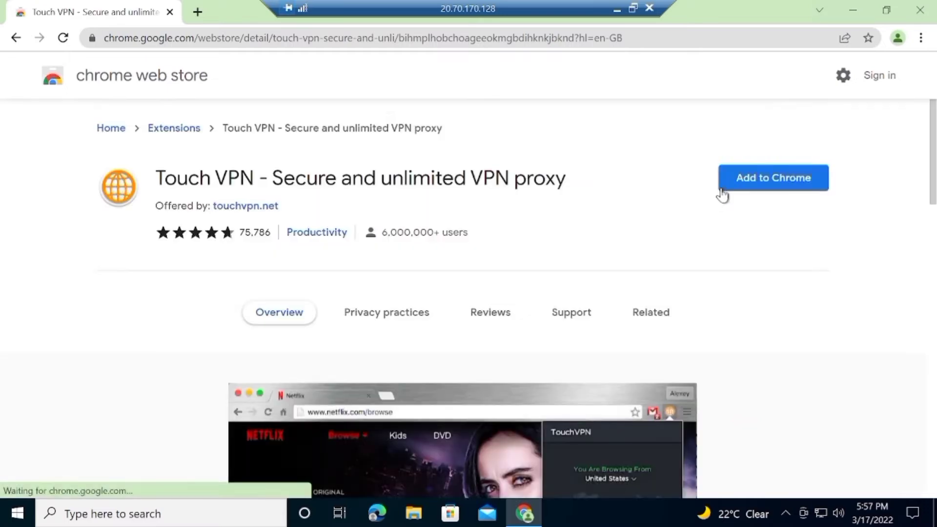
click(748, 193)
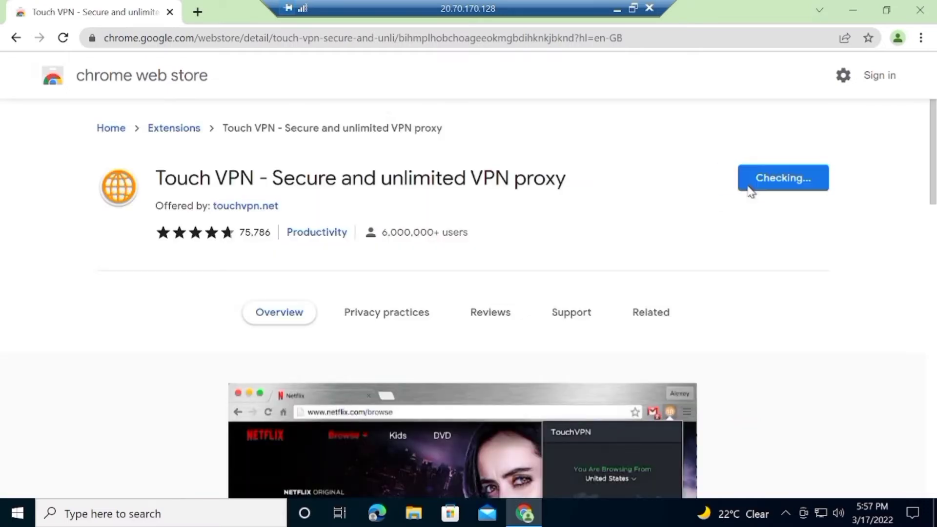
click(502, 204)
Return to the Chrome Web Store's extensions page and search for vpn again
click(17, 38)
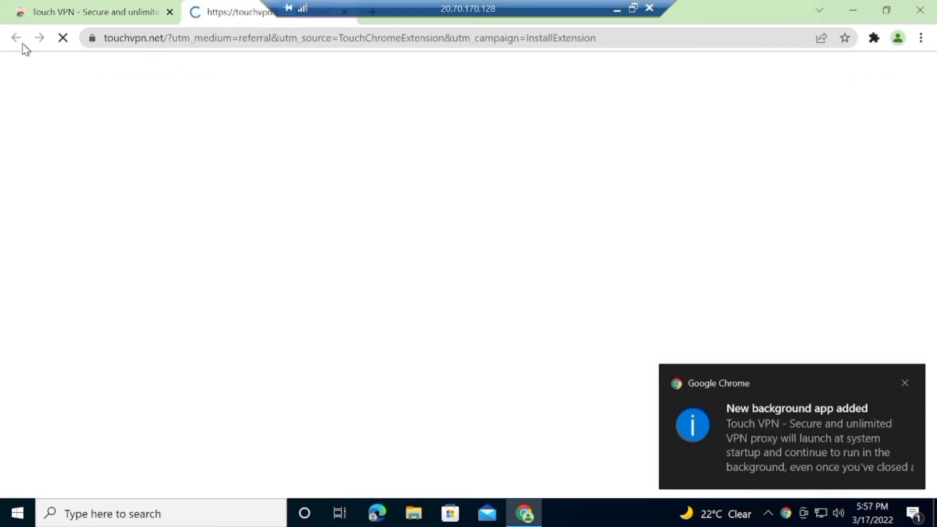
click(91, 14)
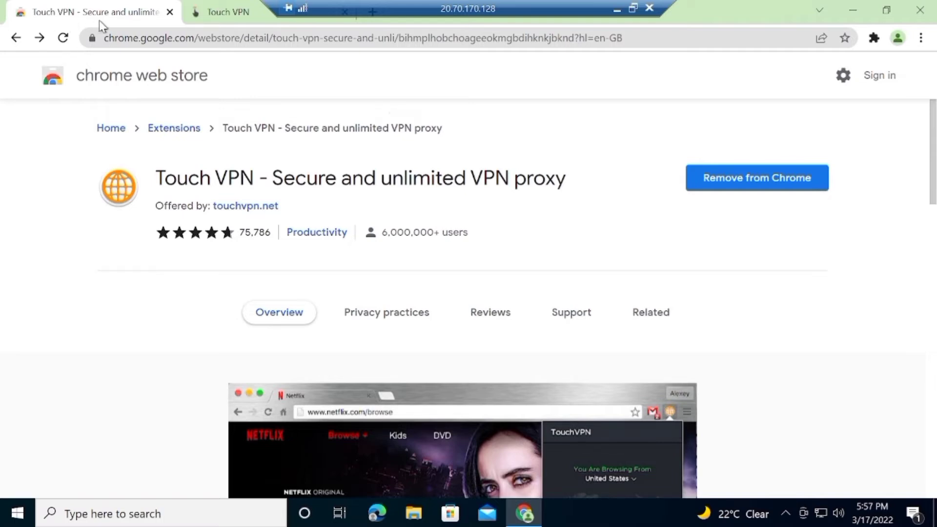
click(120, 132)
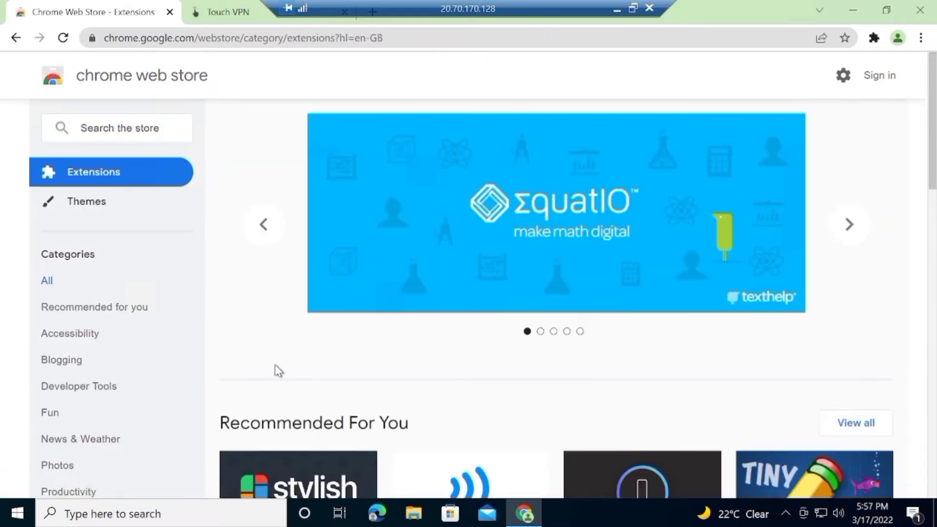
click(137, 134)
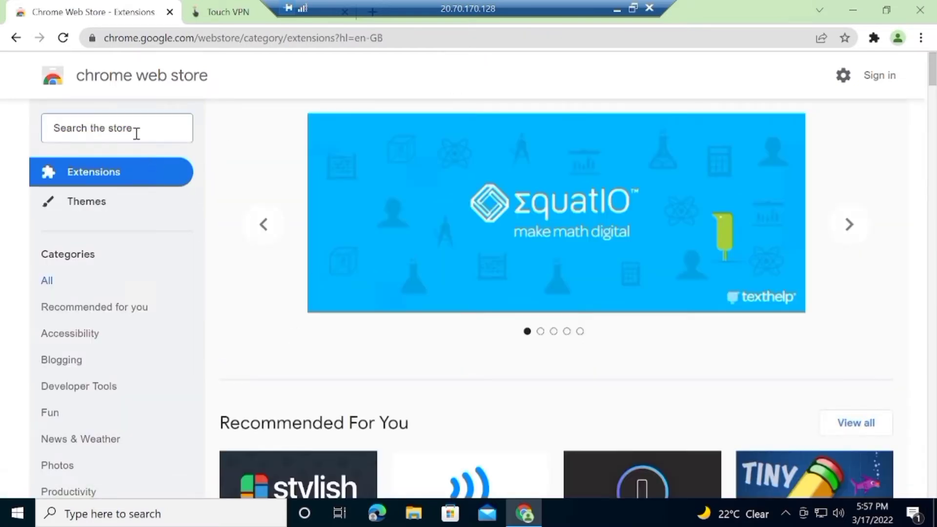
text(vpn)
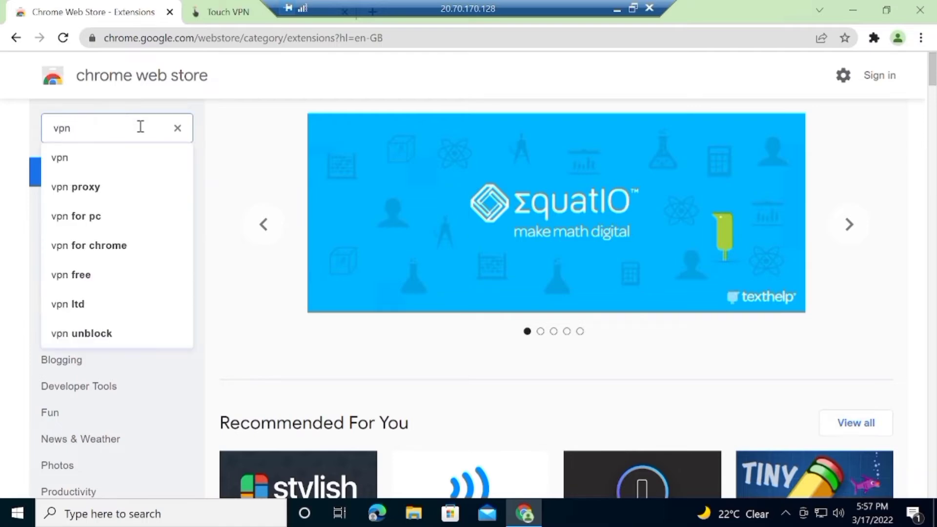
key(Return)
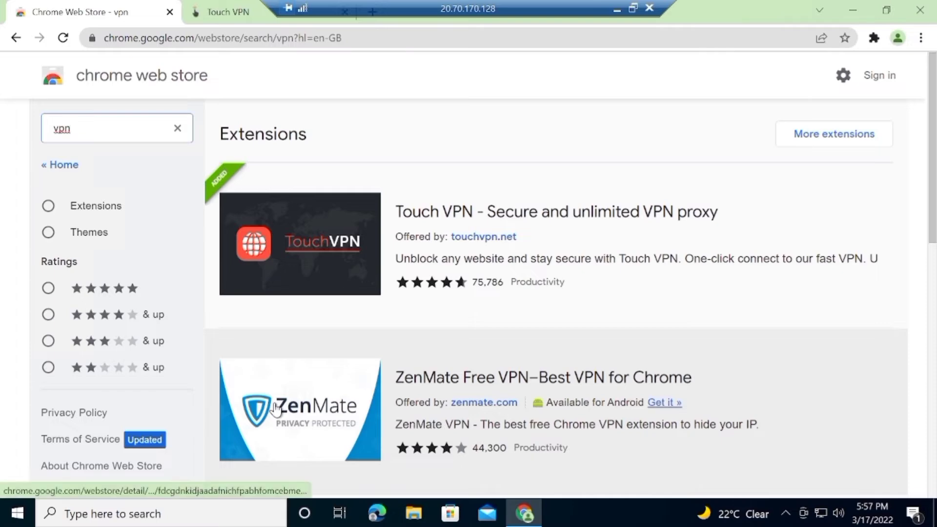
Add the ZenMate Free VPN–Best VPN for Chrome extension to profile 1 and go back to the search results
click(277, 410)
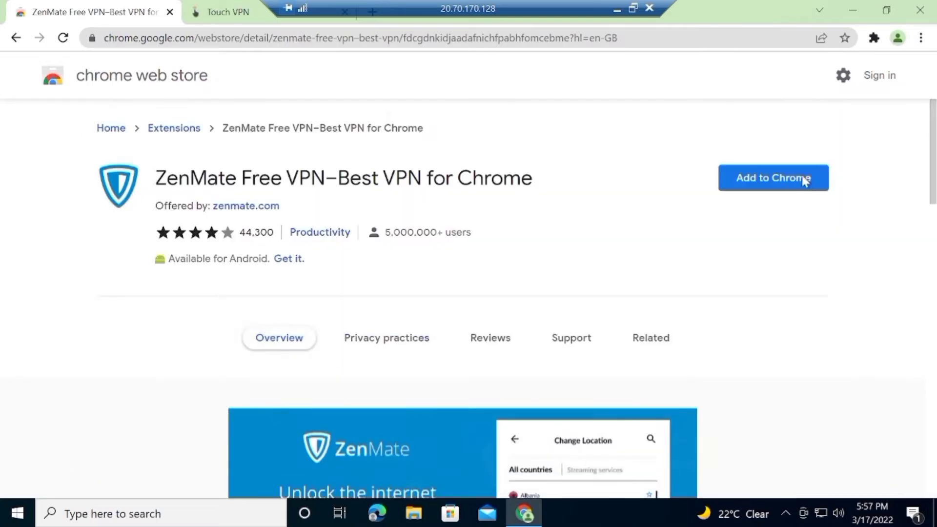
click(797, 180)
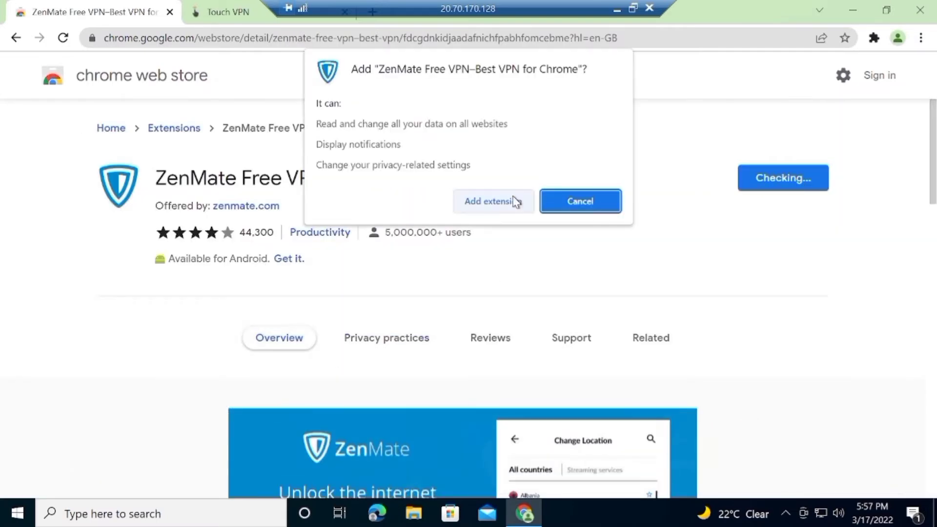
click(515, 202)
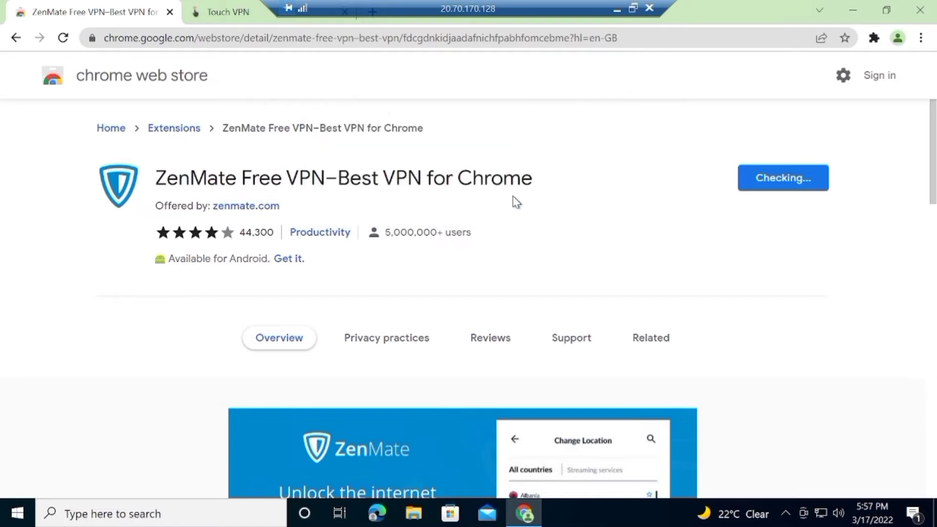
click(22, 39)
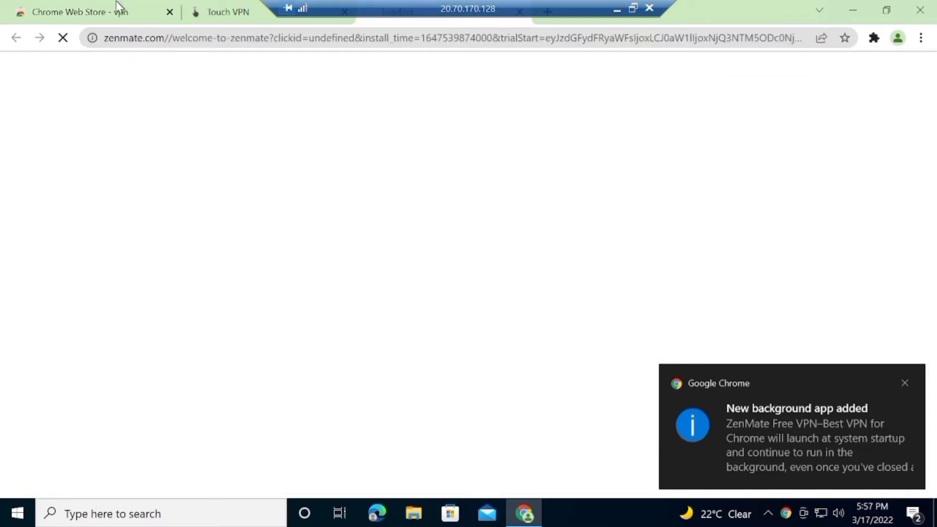
Add the Browsec VPN - Free VPN for Chrome extension from the vpn search results and dismiss the background app notification
click(124, 17)
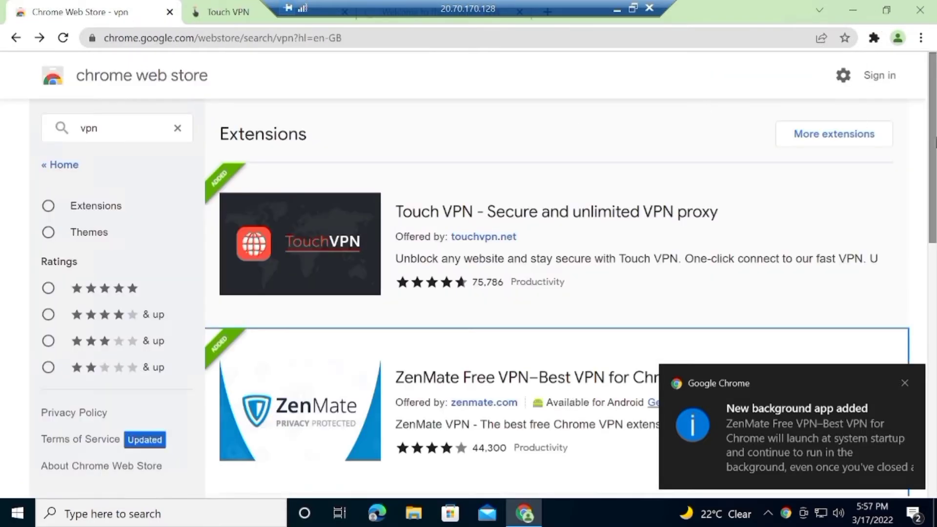
drag(933, 149, 931, 226)
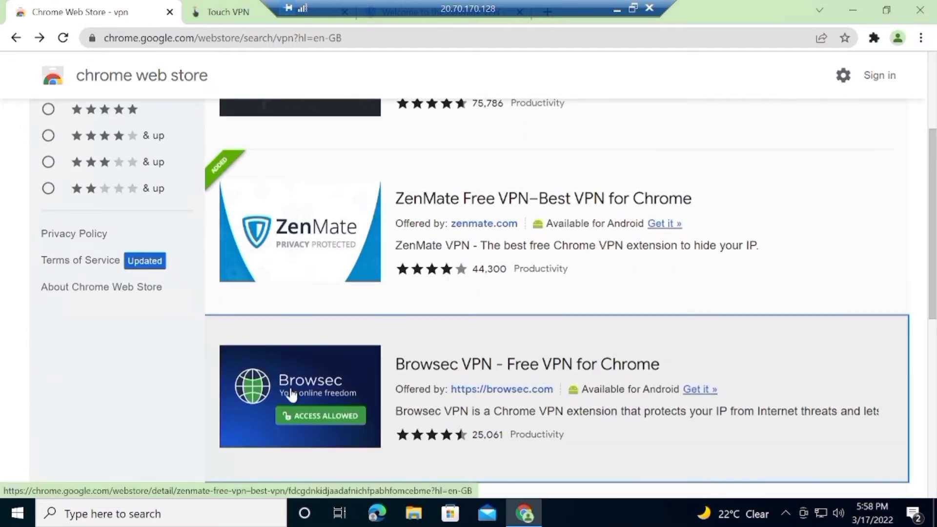
click(290, 393)
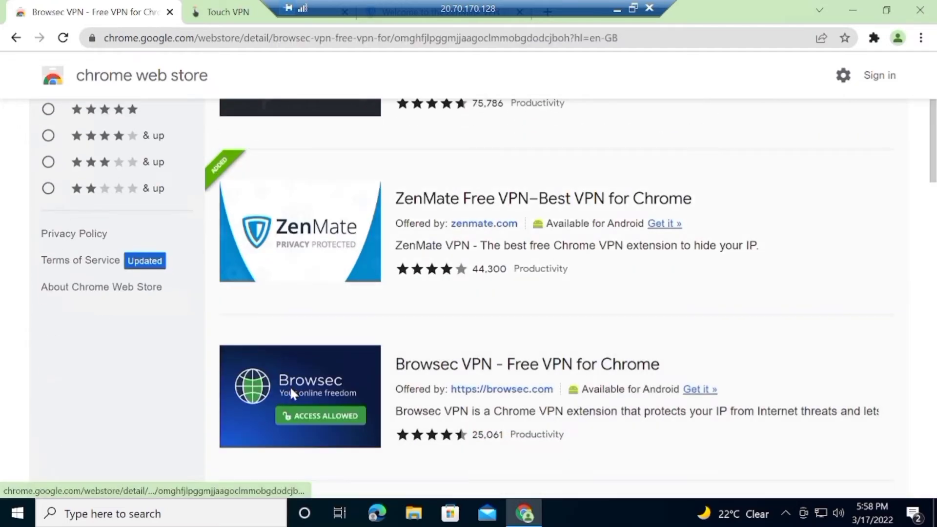
click(756, 181)
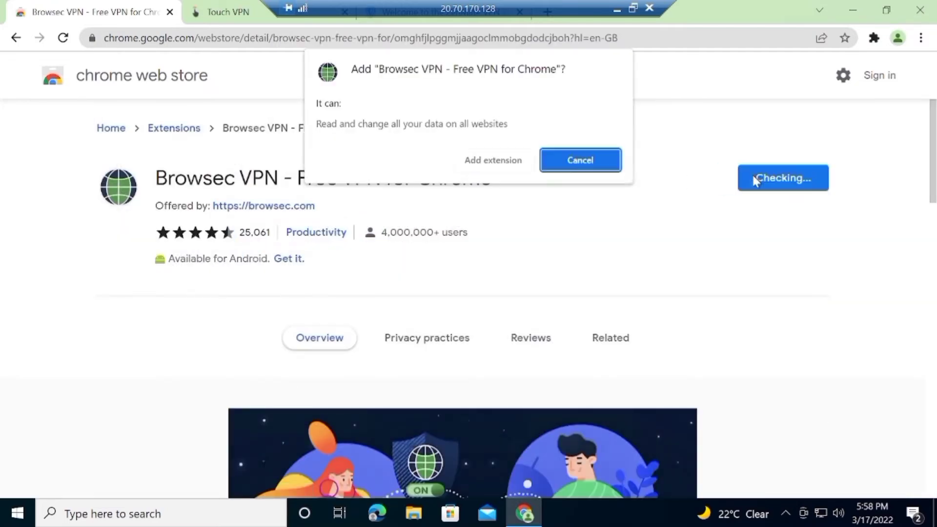
click(508, 163)
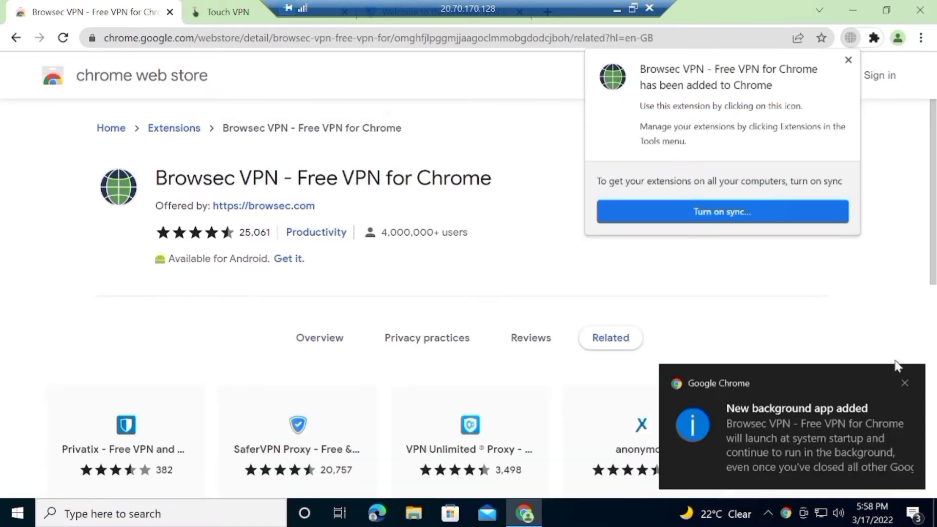
click(907, 384)
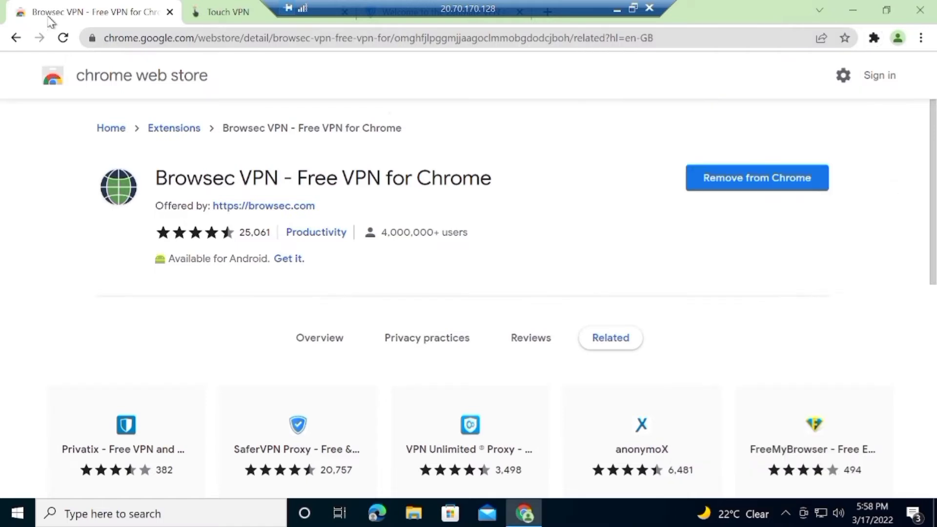
Return to the Chrome Web Store's extensions page and search for user agent
click(15, 42)
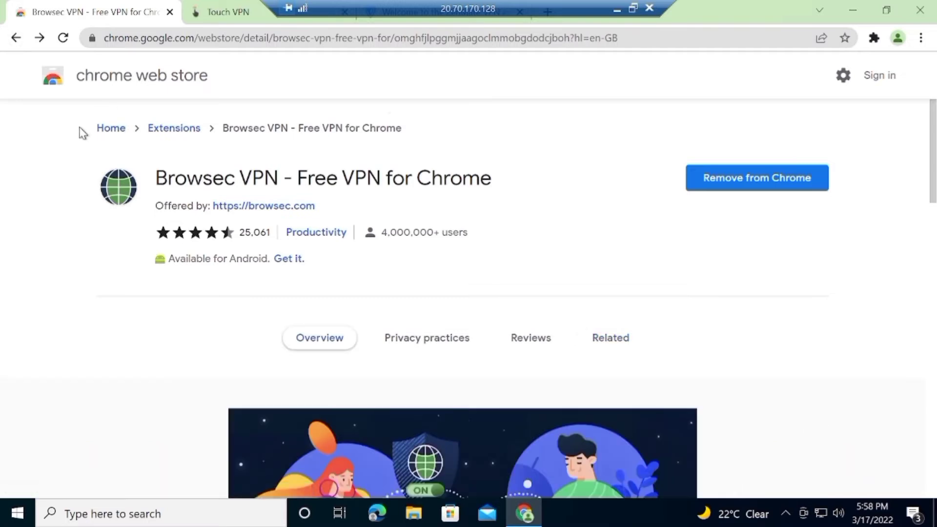
click(112, 129)
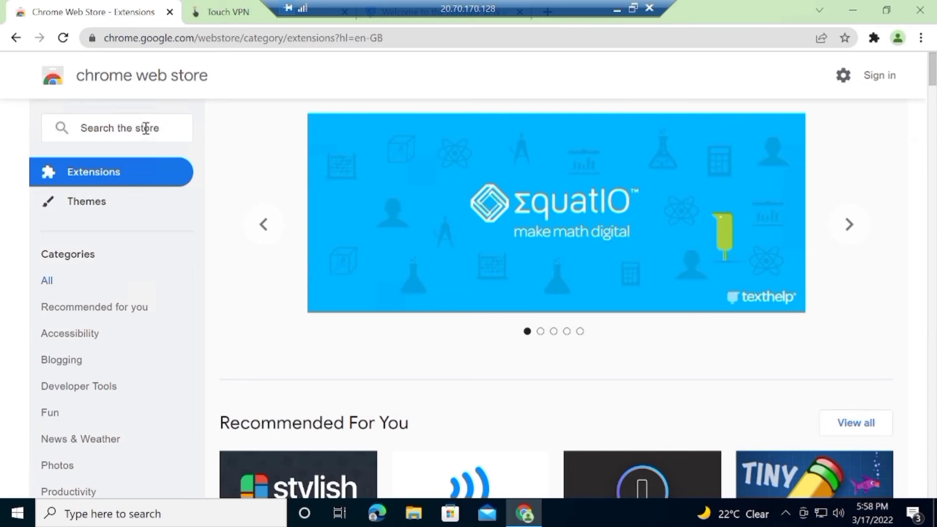
click(145, 129)
text(user ag)
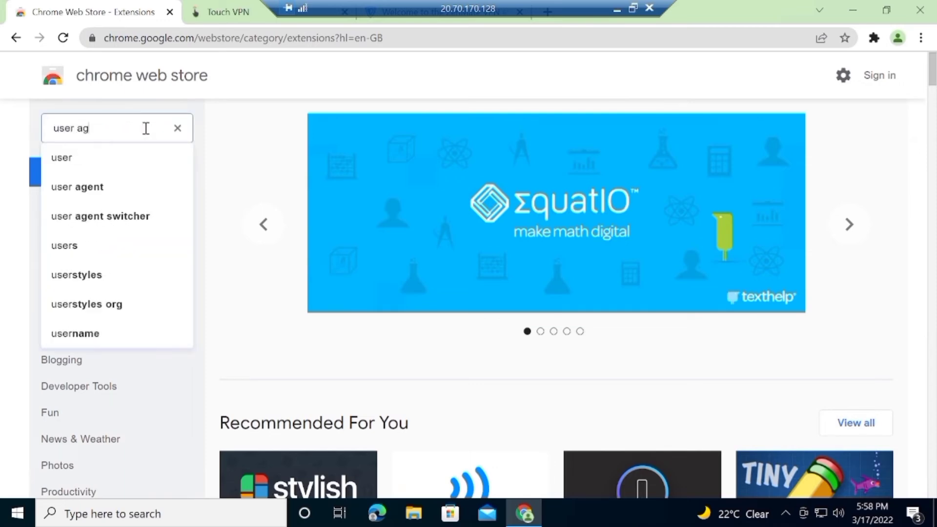
text(ent)
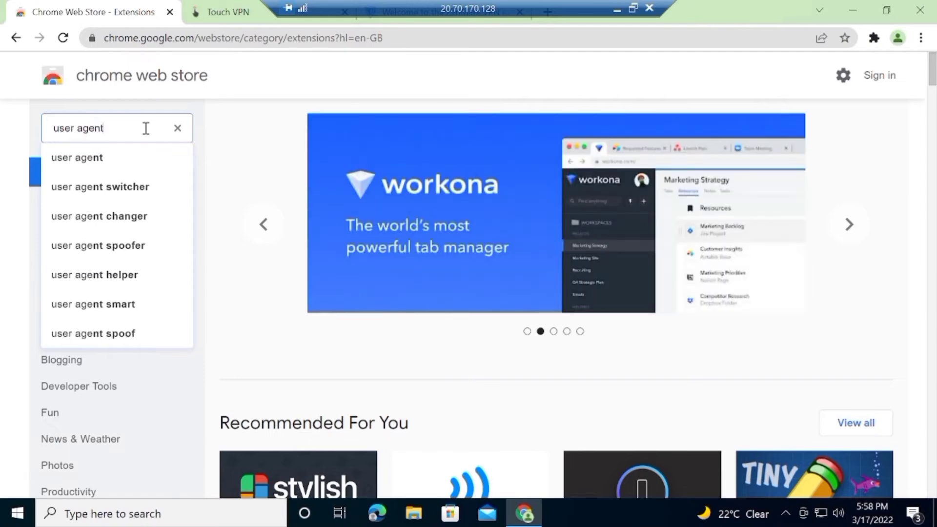
key(Return)
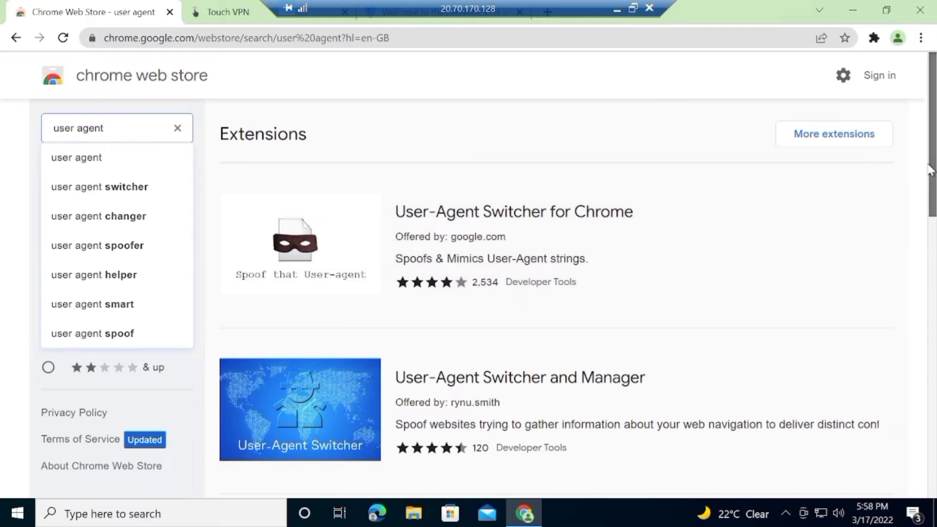
Add the Random User-Agent extension from the search results to profile 1
drag(933, 176, 934, 200)
scroll(561, 291, down, 2)
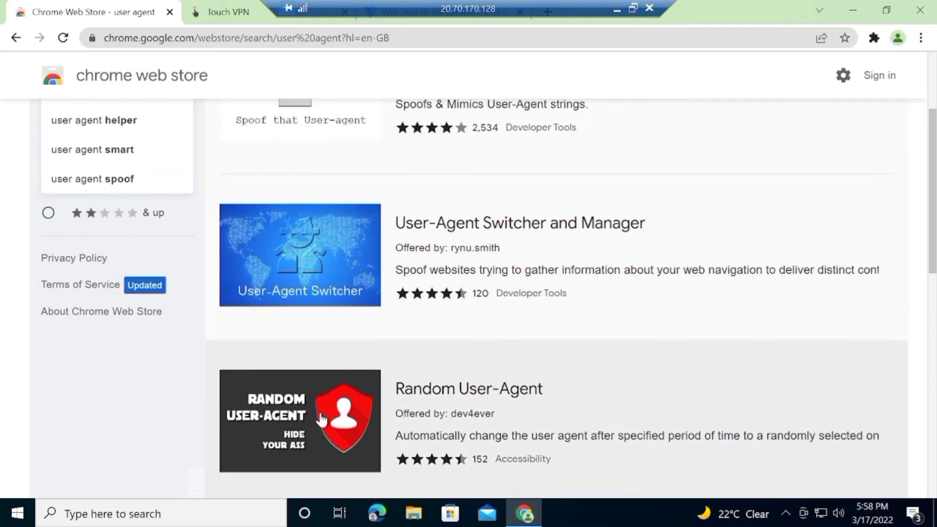
click(321, 419)
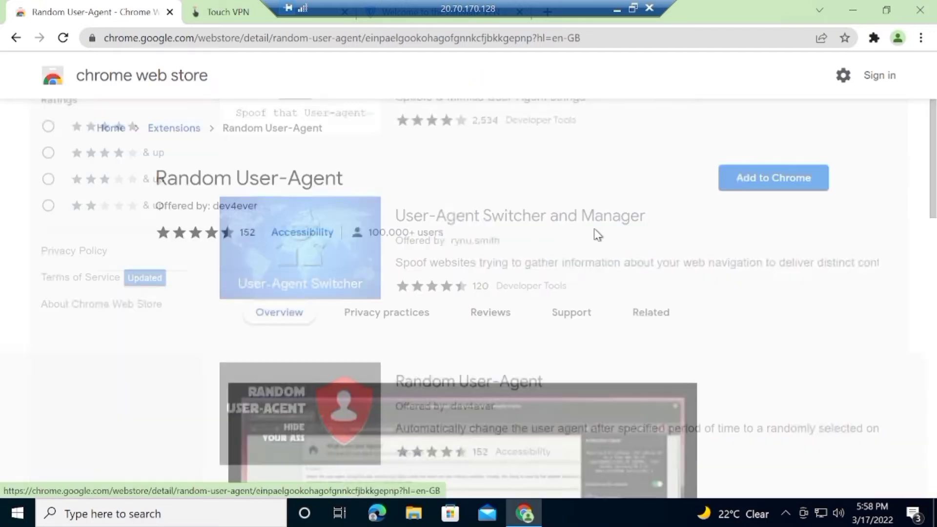
click(759, 191)
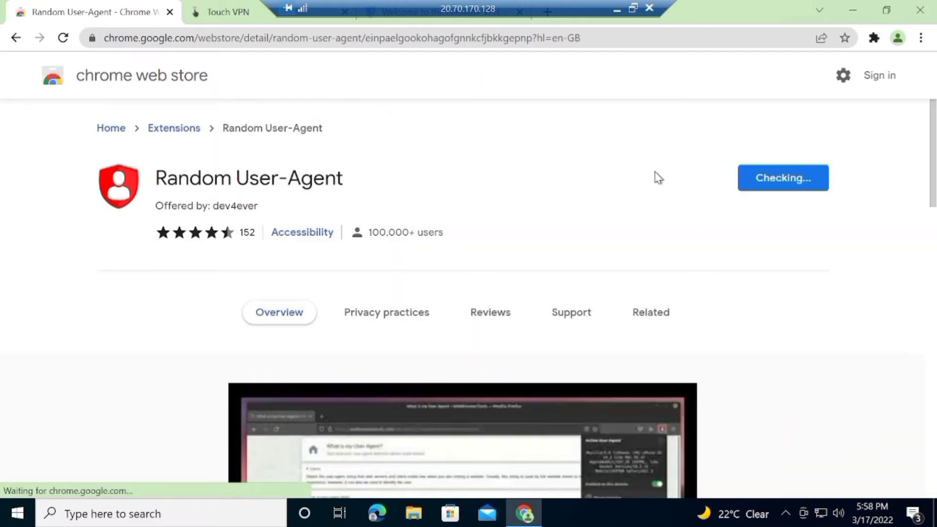
click(510, 163)
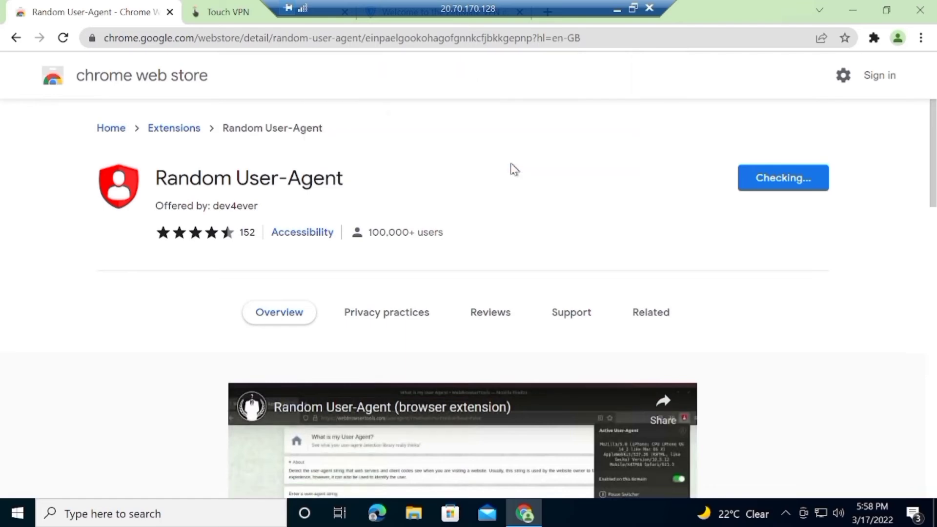
Go back to the Chrome Web Store's extensions page and search for auto history
click(113, 135)
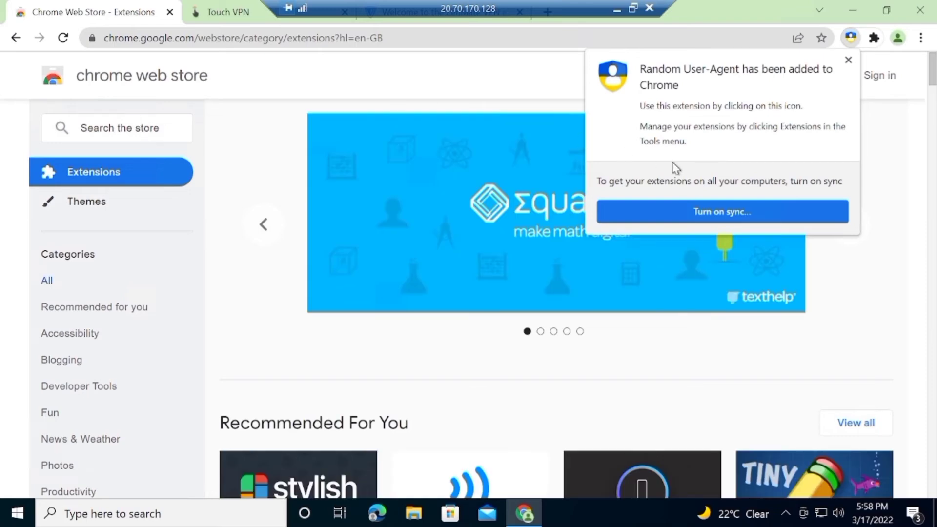
click(139, 123)
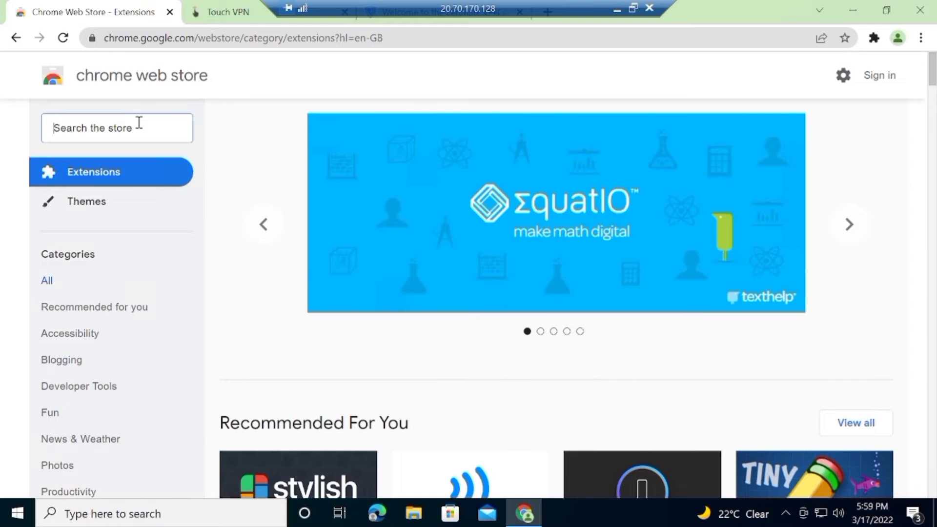
text(auto)
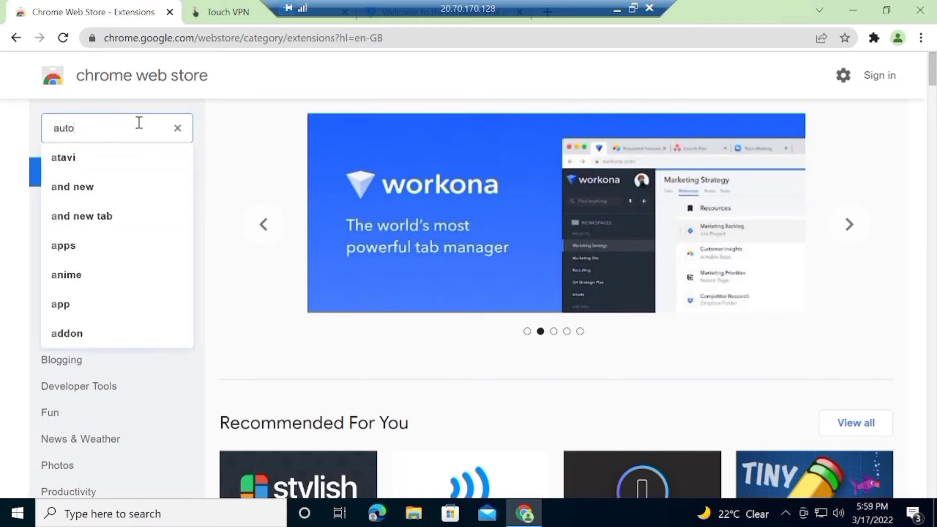
text( h)
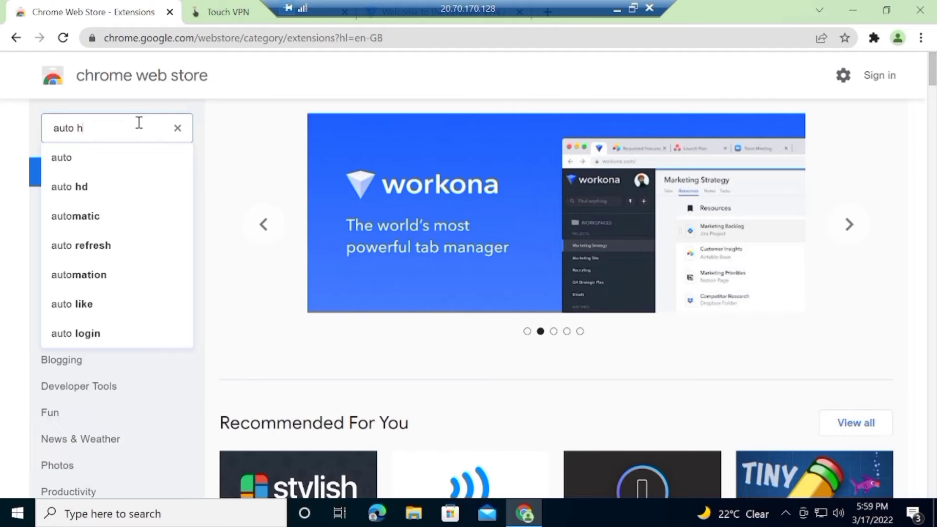
text(ist)
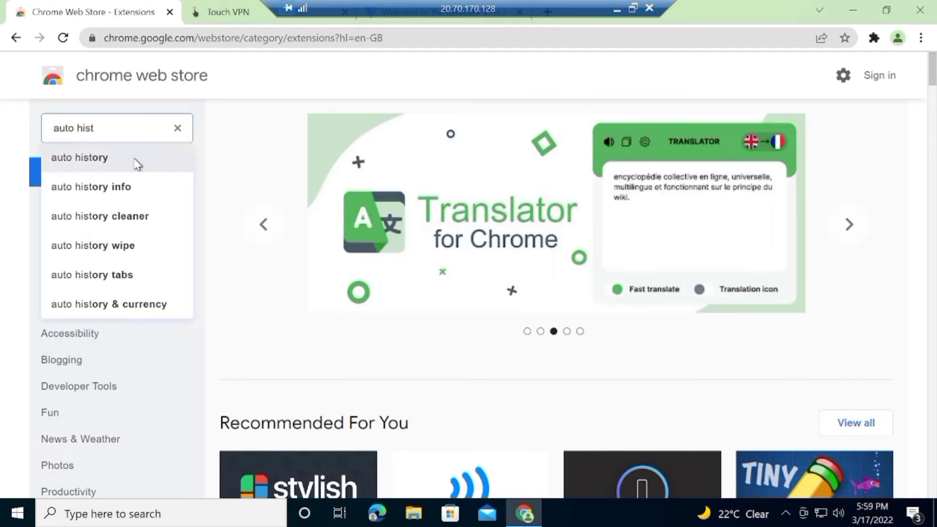
click(137, 164)
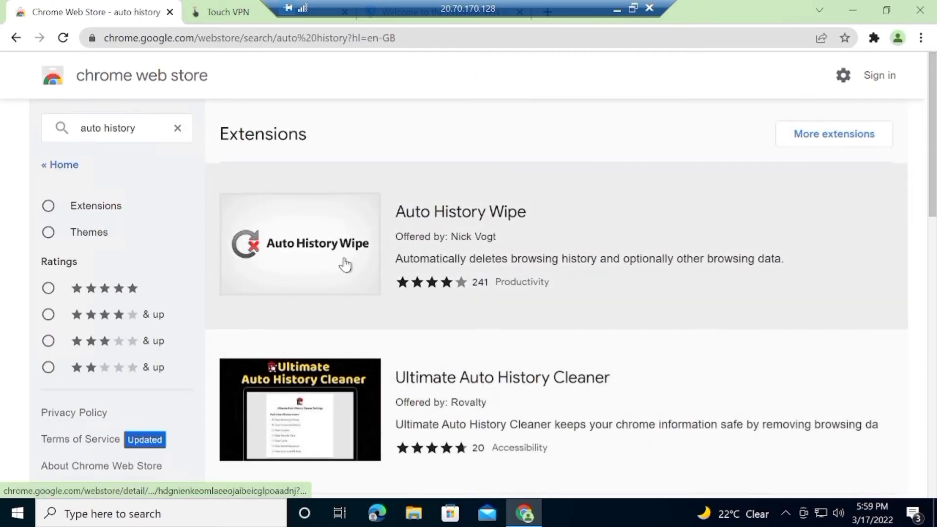
Add the Auto History Wipe extension, go back to the search results and clear the store's search text
click(347, 263)
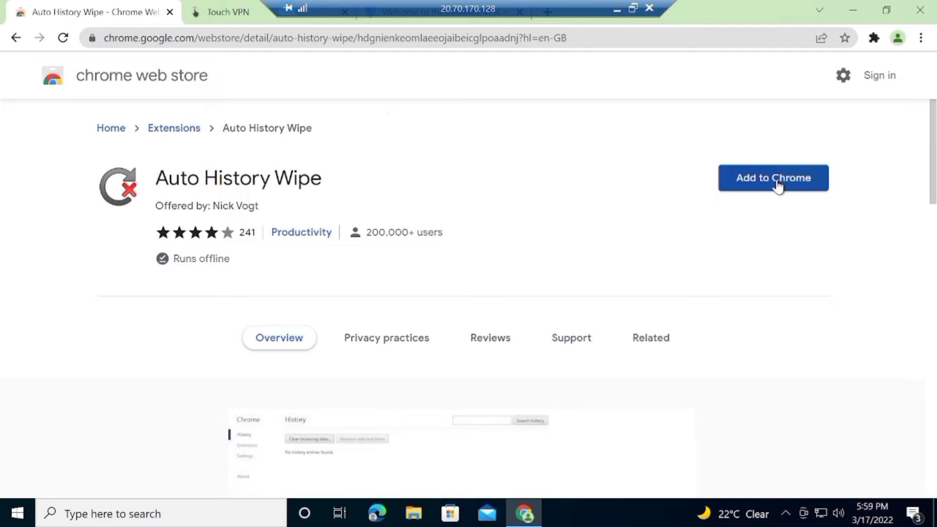
click(776, 182)
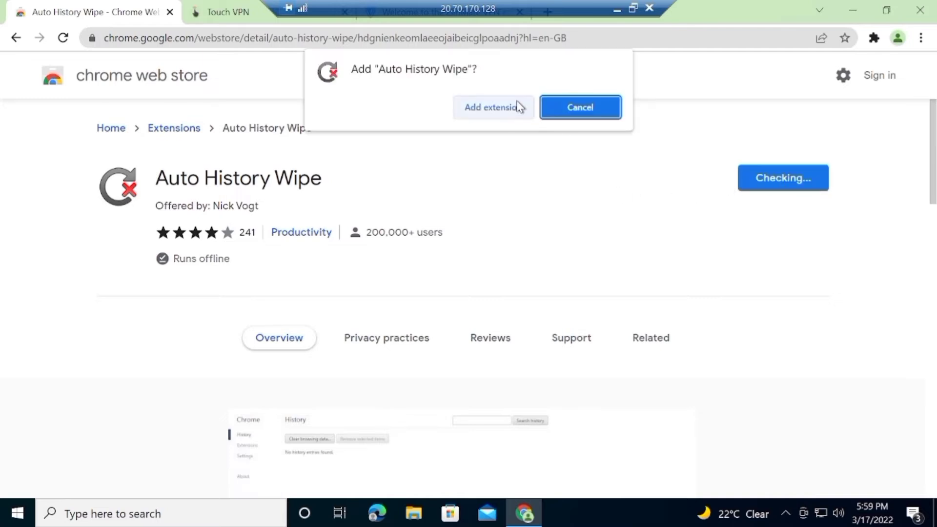
click(518, 104)
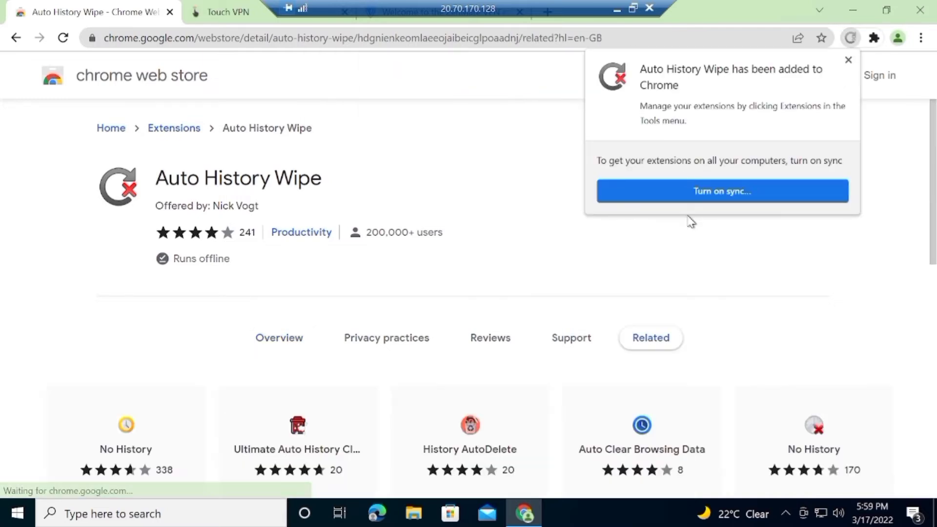
click(909, 199)
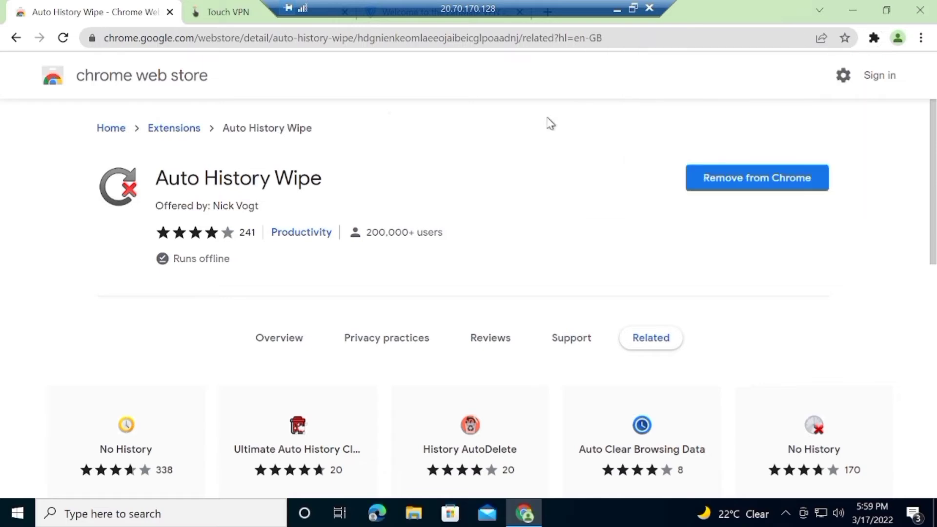
click(16, 39)
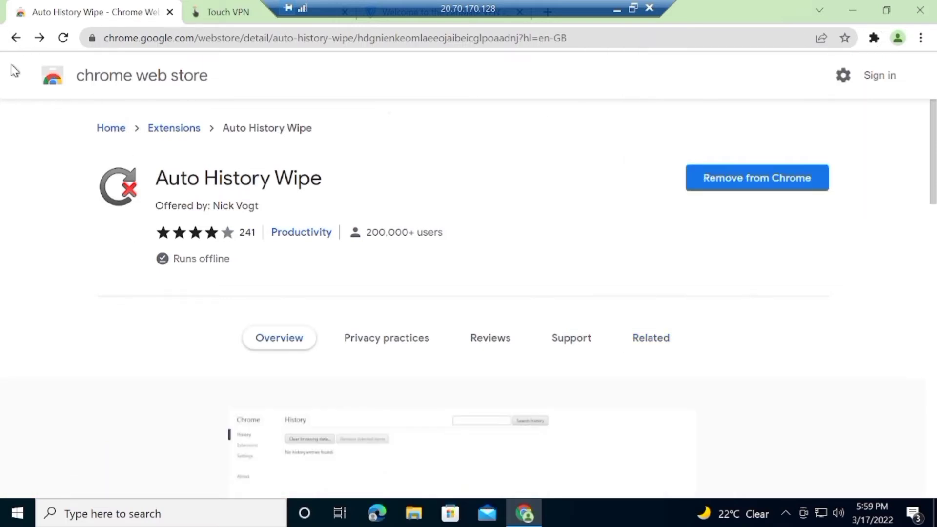
click(14, 38)
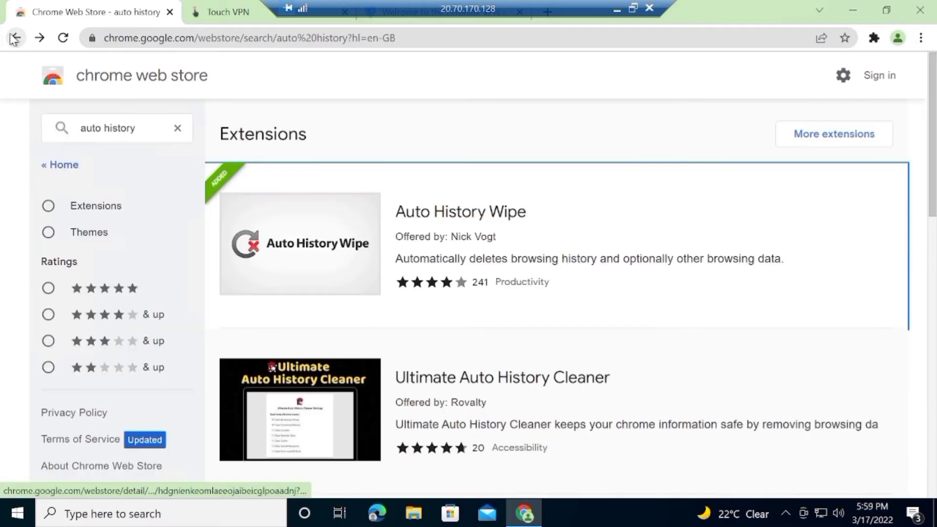
click(178, 129)
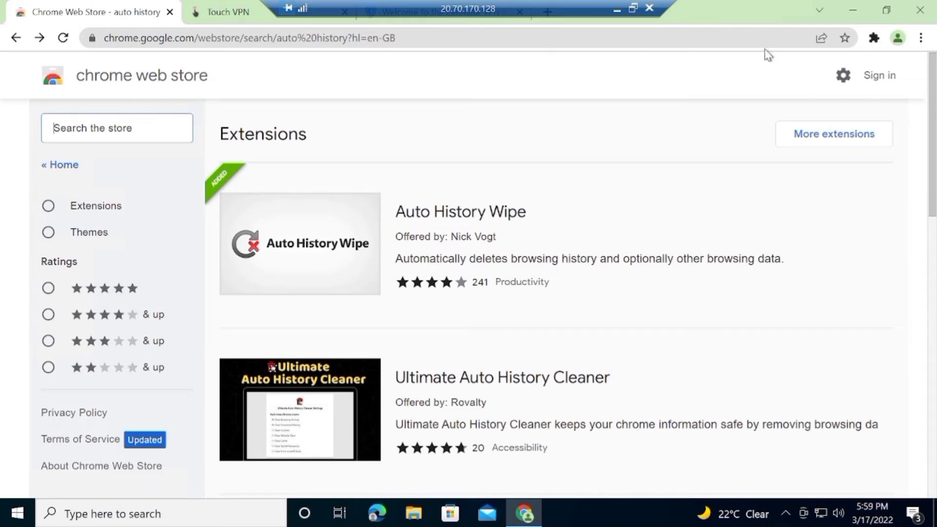
Pin Auto History Wipe, Browsec VPN, Random User-Agent, Touch VPN and ZenMate Free VPN to the browser toolbar
click(874, 39)
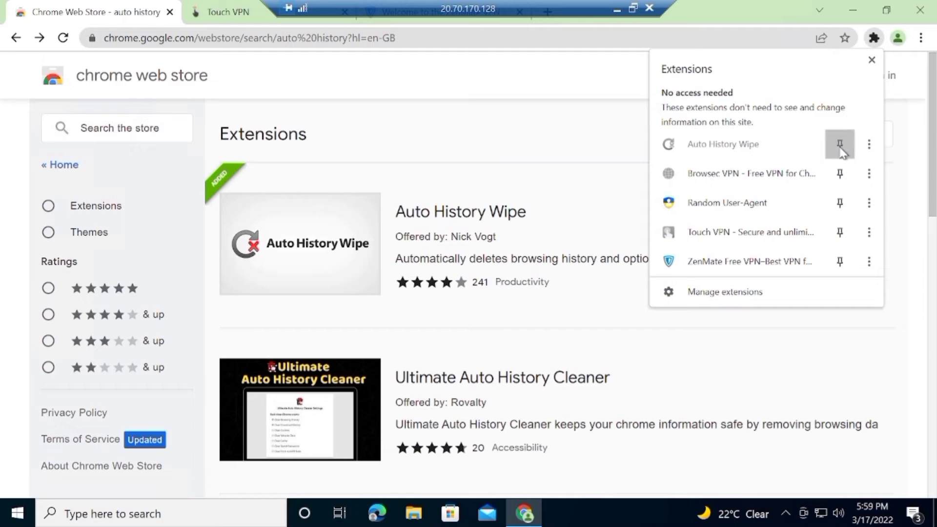
click(840, 143)
click(840, 173)
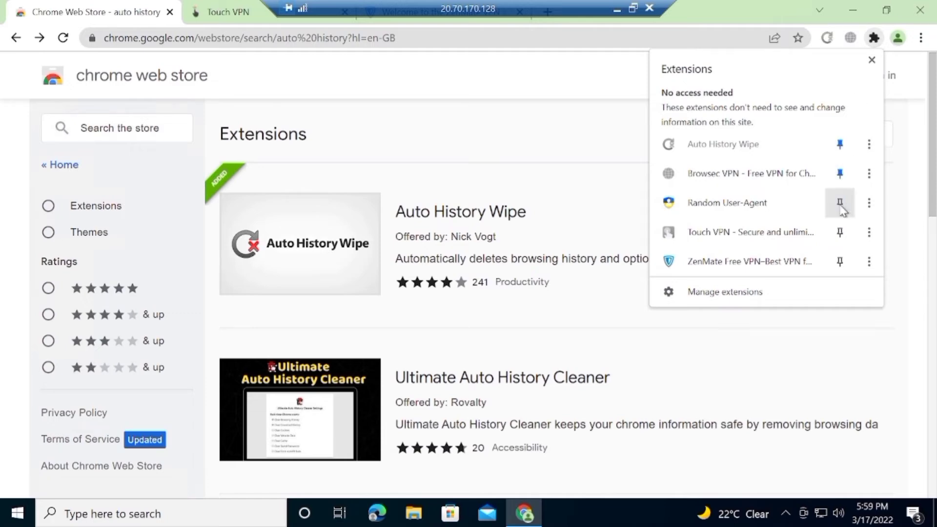
click(841, 204)
click(839, 234)
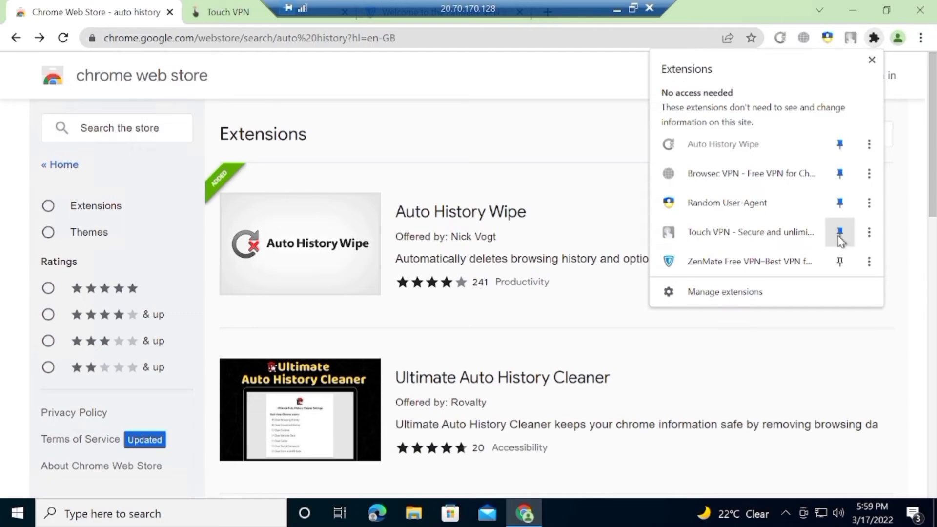
click(840, 262)
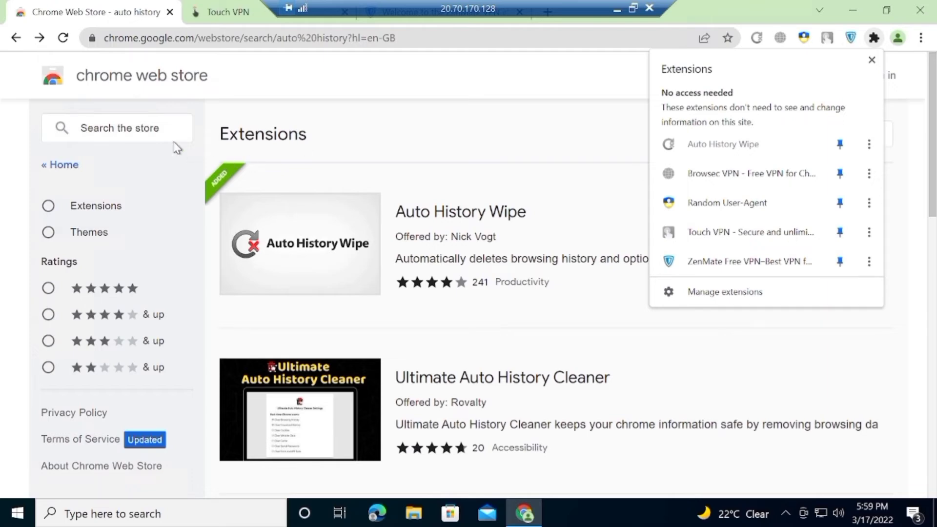
Search the Chrome Web Store for youtube nonstop
click(156, 129)
text(y)
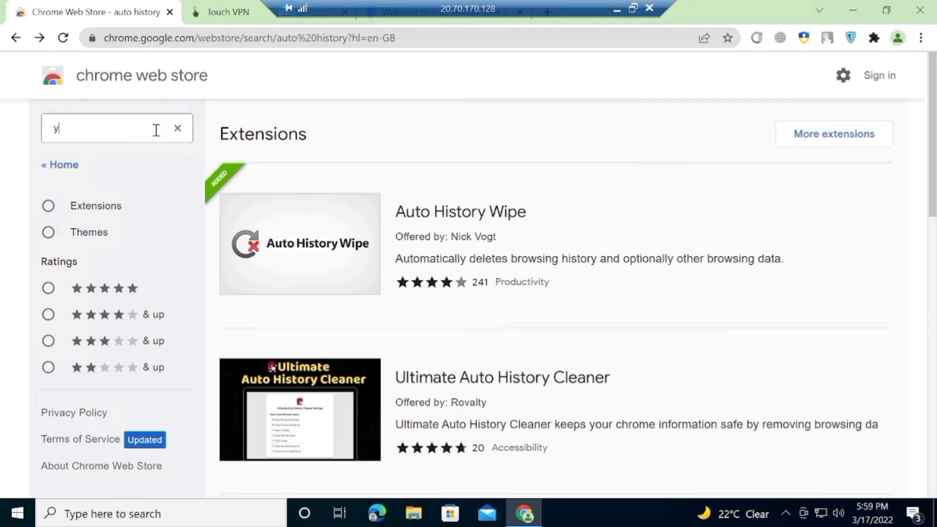
text(outube )
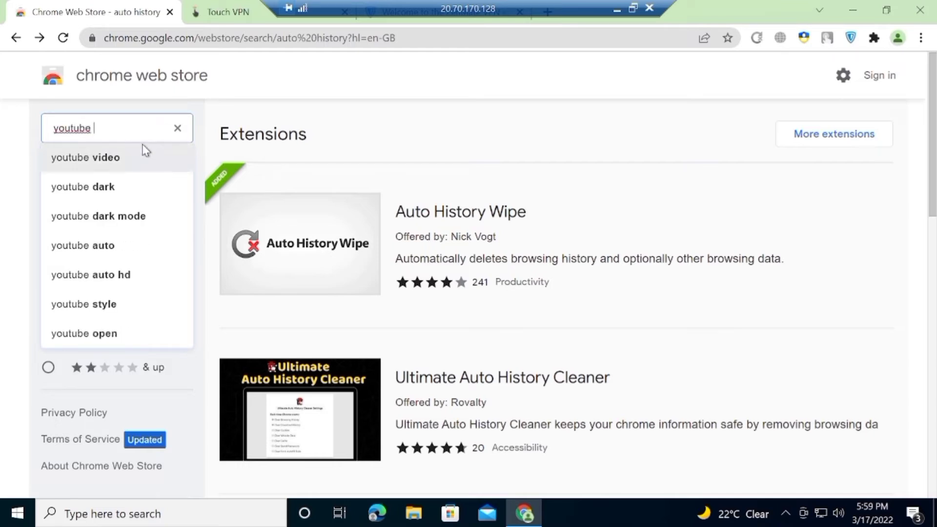
text(nost)
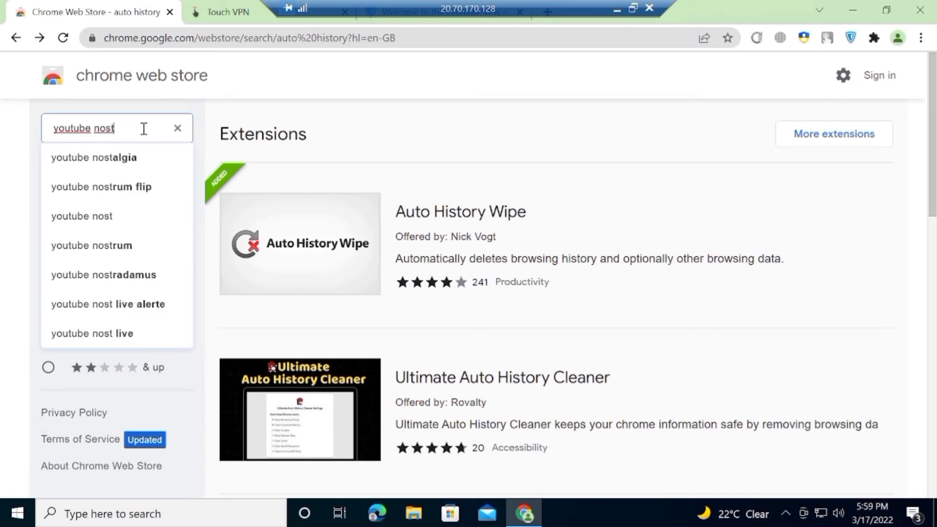
text(op)
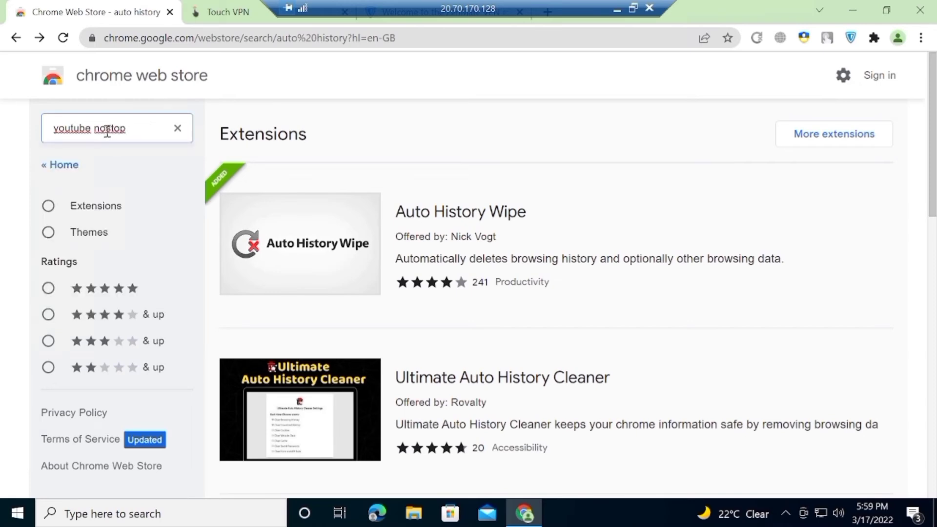
click(104, 130)
text(n)
key(Return)
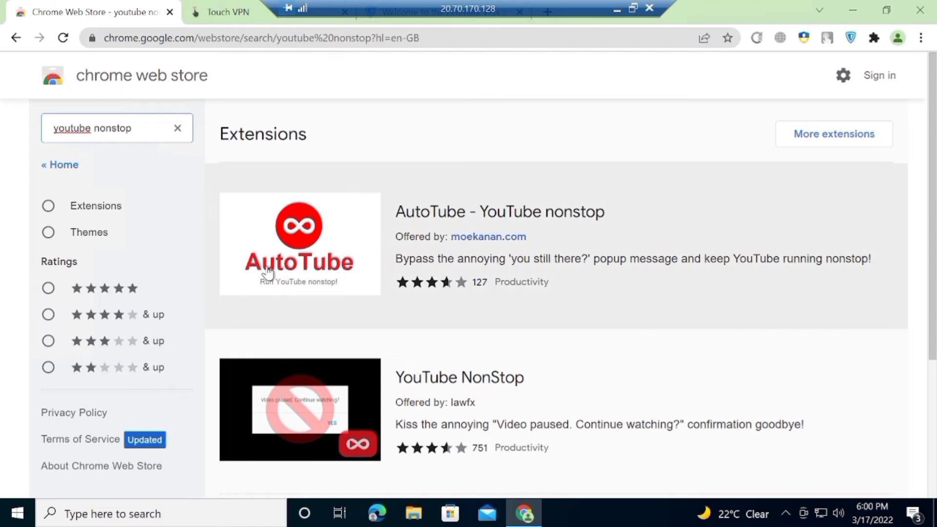
Add the AutoTube - YouTube nonstop extension from the search results to the browser
click(270, 272)
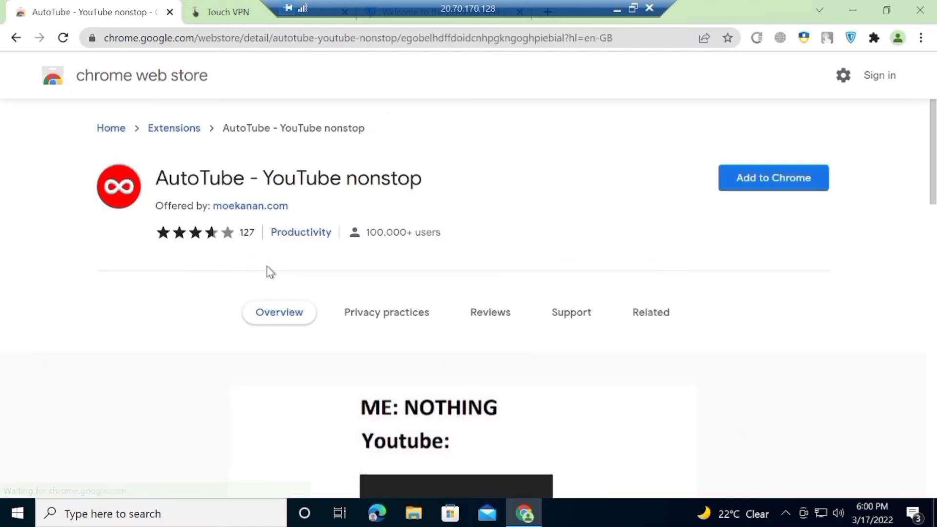
click(749, 191)
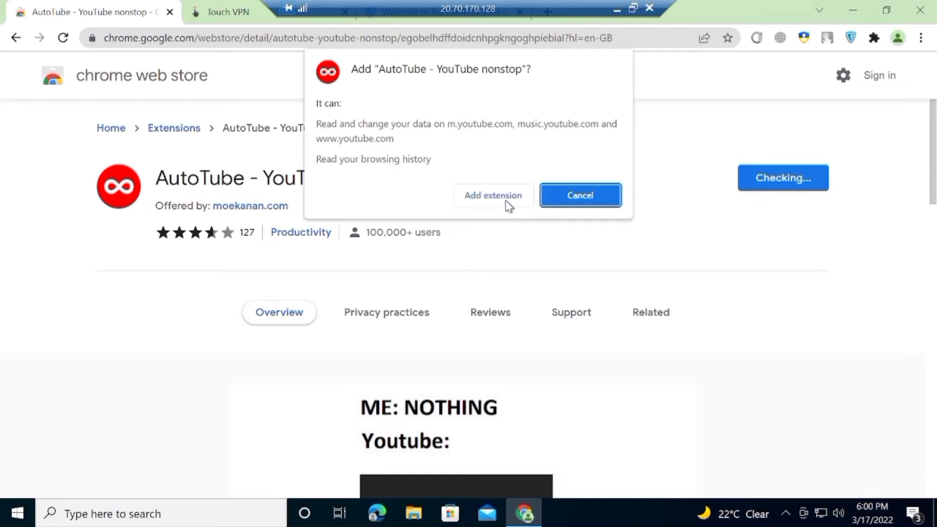
click(493, 195)
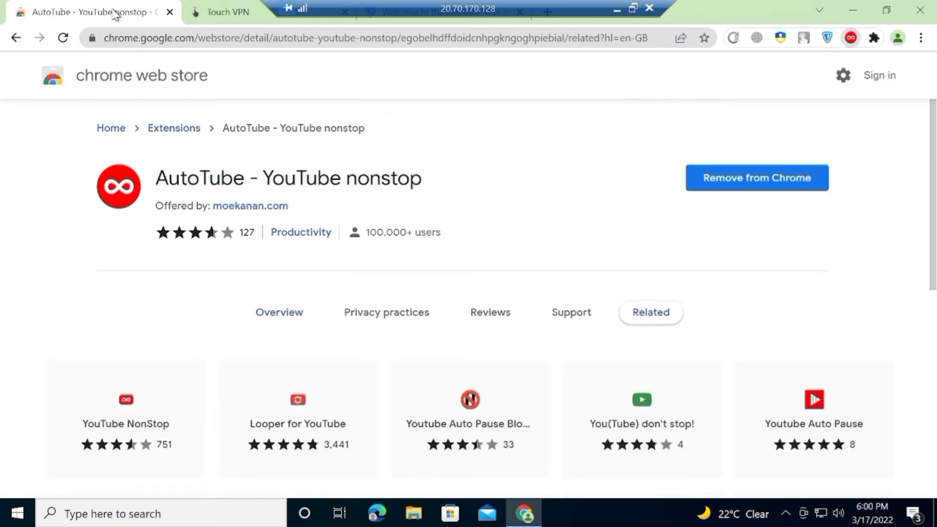
Return to the Chrome Web Store's extensions page and search for time zone
click(124, 129)
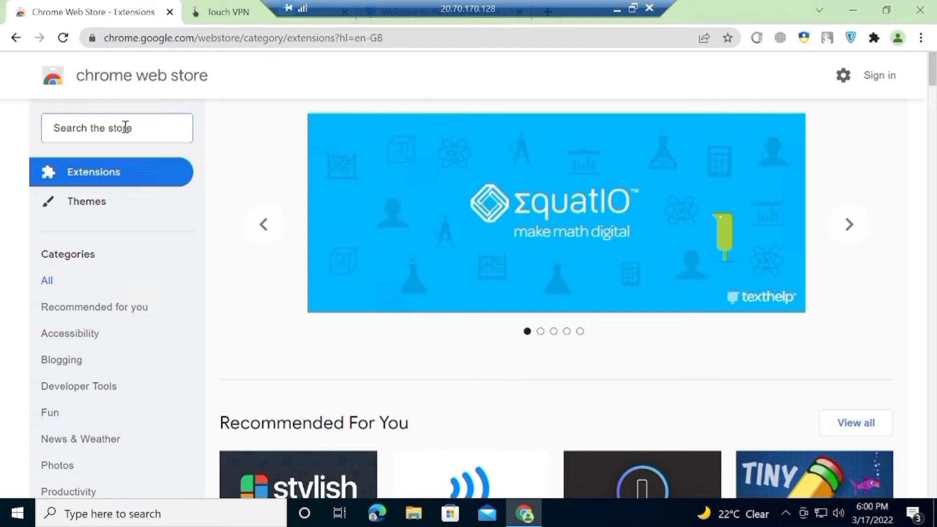
click(125, 127)
text(time)
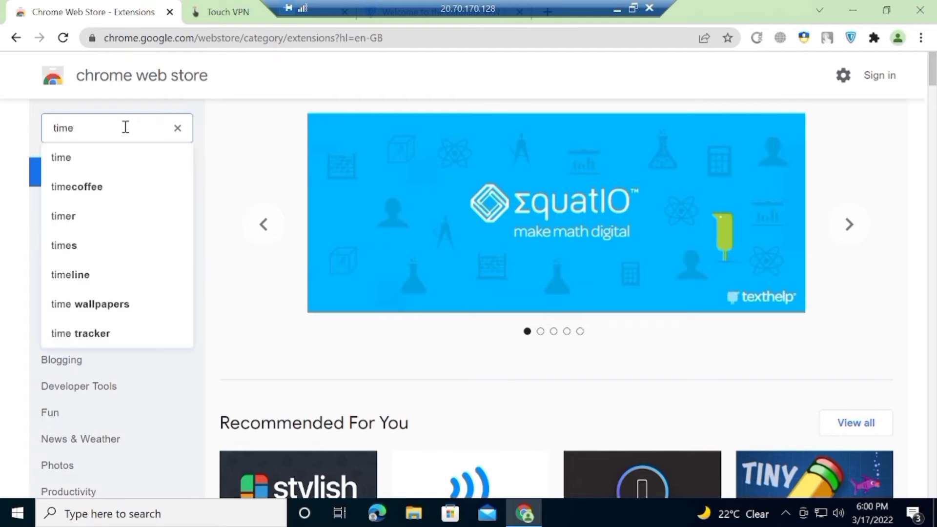
text( zob)
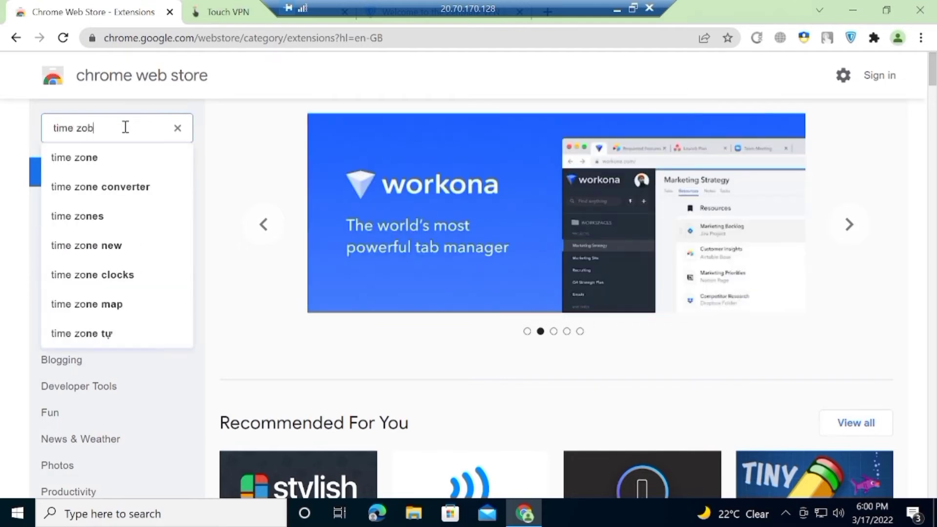
key(BackSpace)
text(ne)
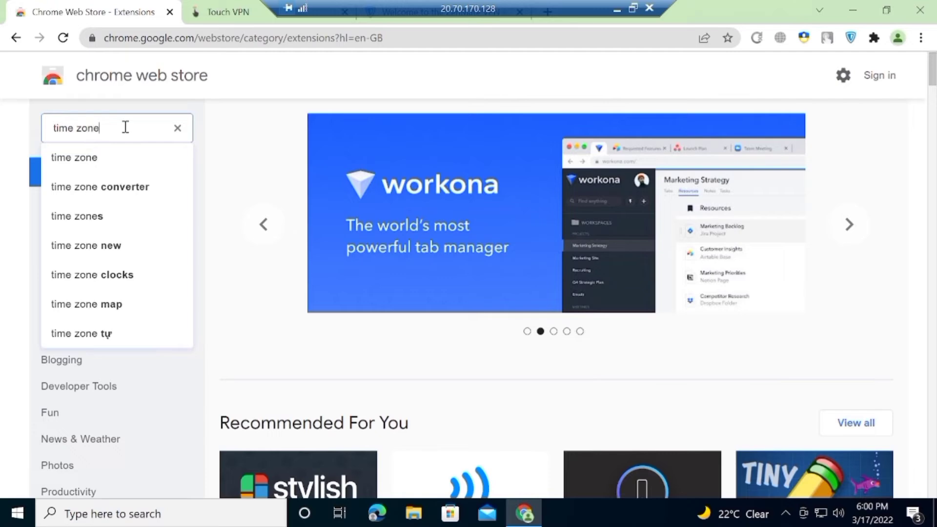
key(Return)
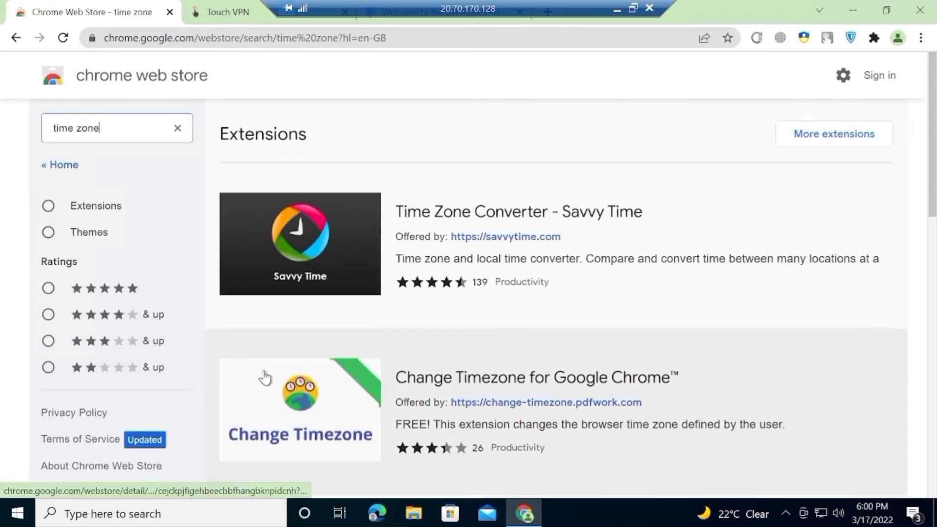
Add the Change Timezone for Google Chrome extension from the search results to the browser
click(264, 377)
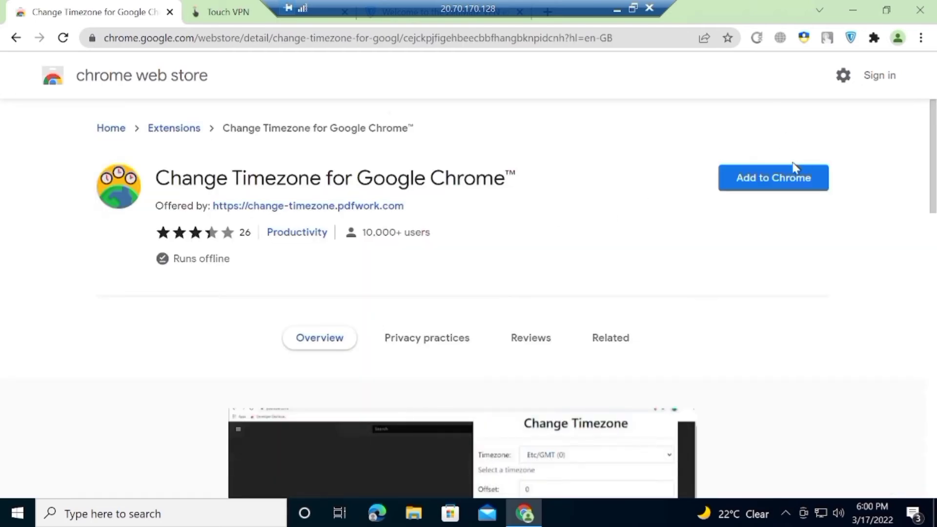
click(768, 183)
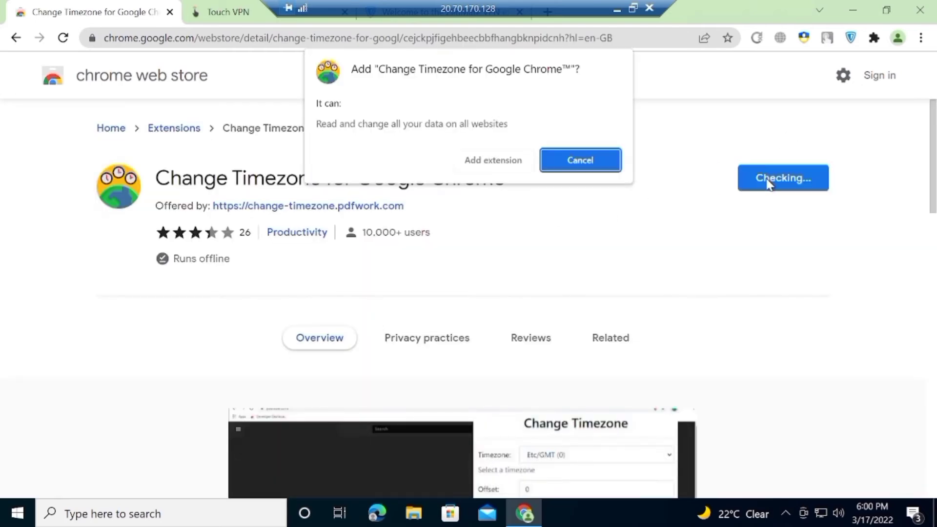
click(481, 166)
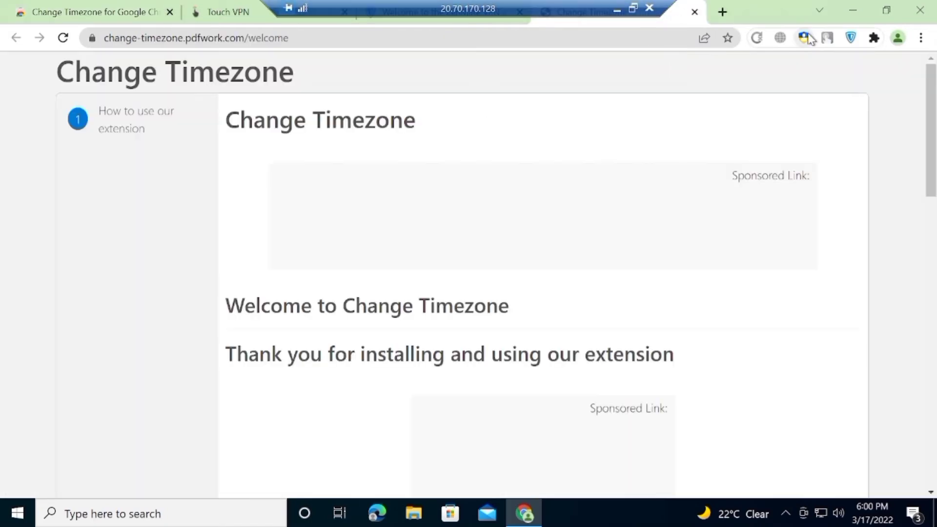
Pin the Change Timezone and AutoTube - YouTube nonstop extensions to the browser toolbar
click(874, 38)
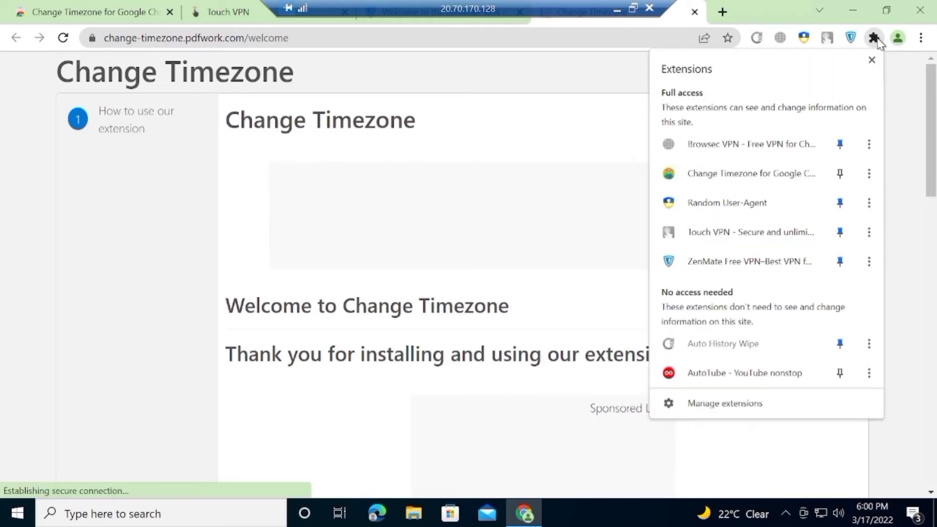
click(841, 173)
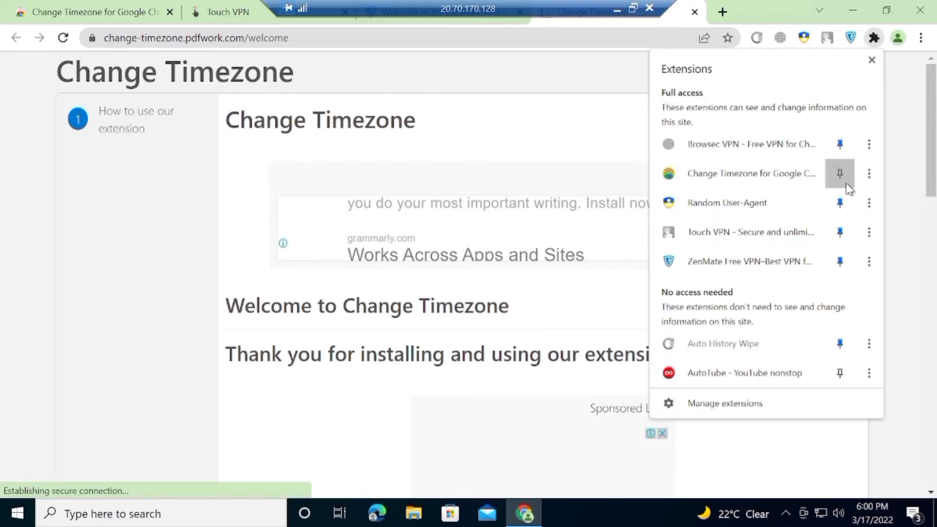
click(840, 374)
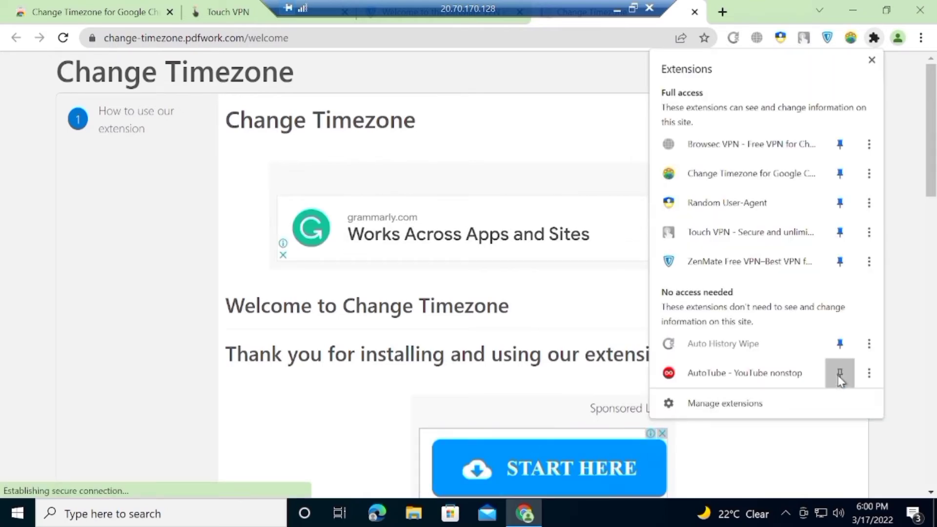
click(902, 255)
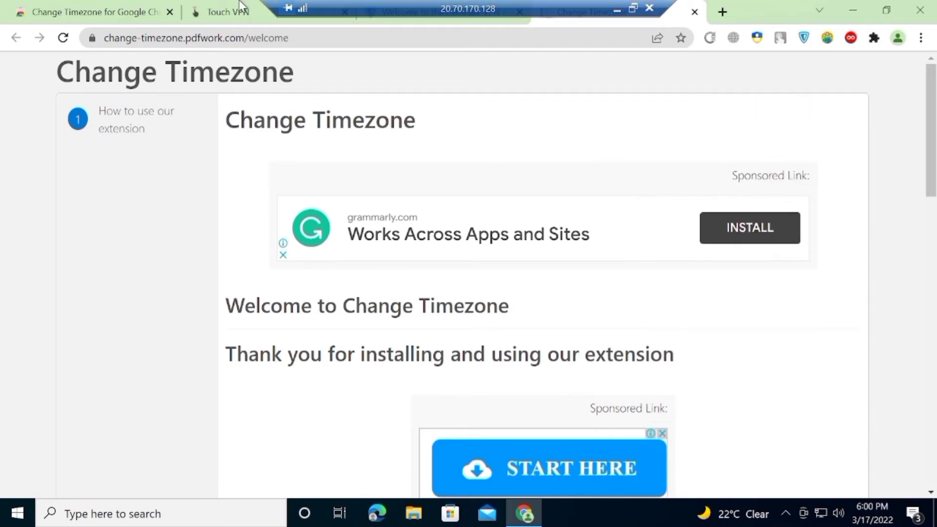
Close all open tabs of profile 1, including the extension welcome pages, so that its browser window closes
click(169, 16)
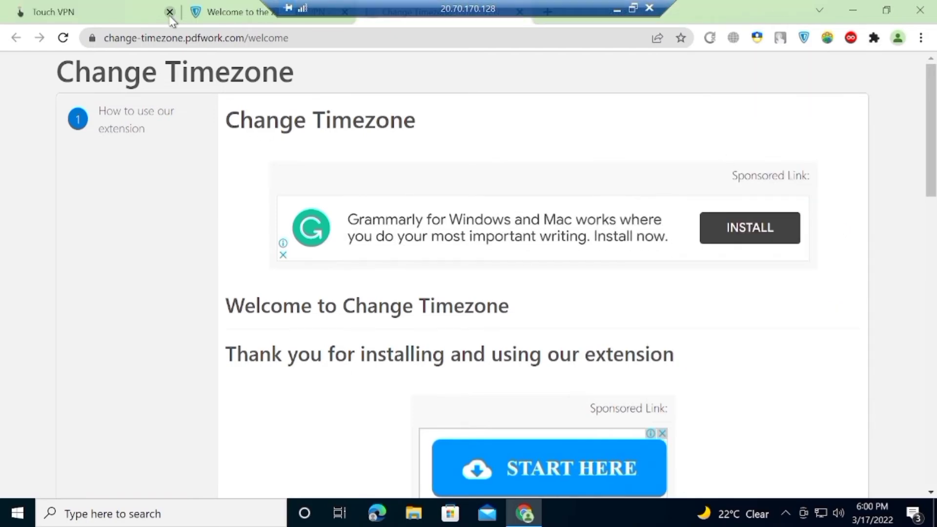
click(169, 14)
click(172, 14)
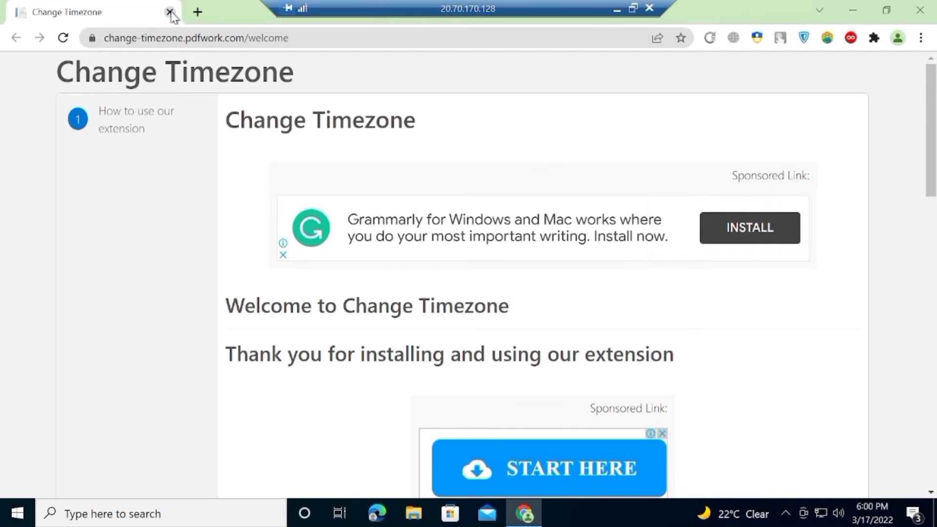
click(171, 14)
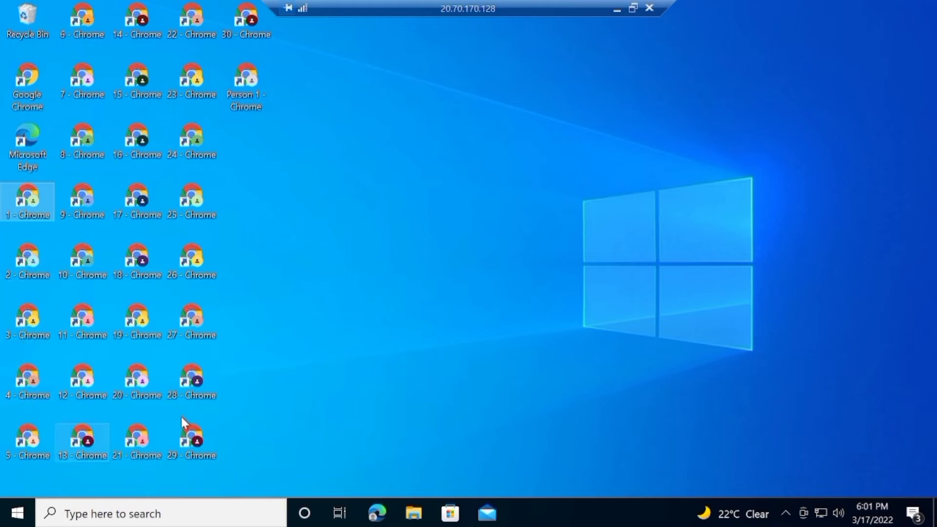
Switch to a maximized File Explorer window at This PC and show its display options for hidden items
click(415, 514)
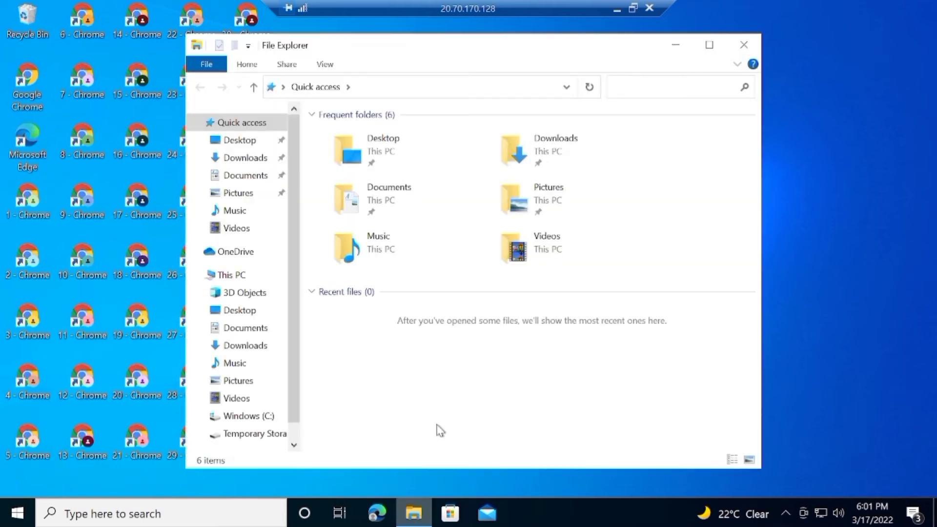
click(710, 45)
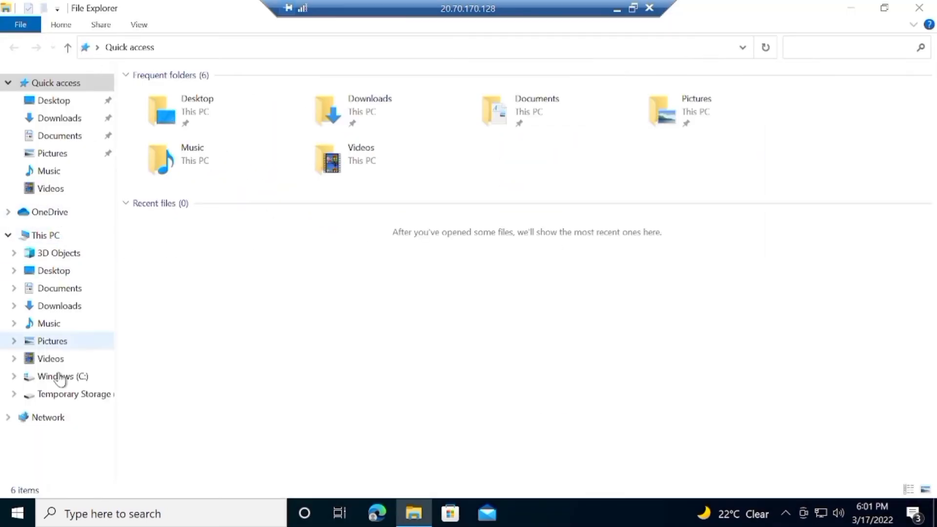
double_click(56, 237)
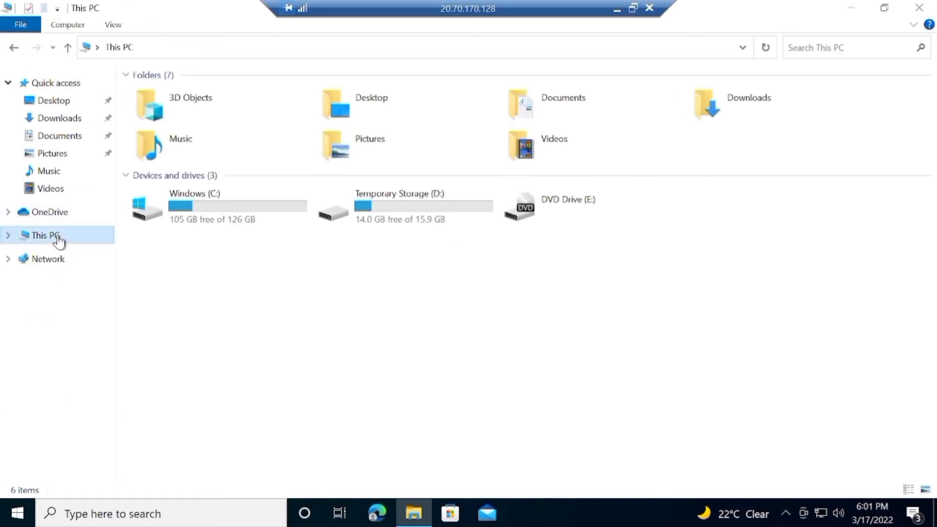
click(115, 24)
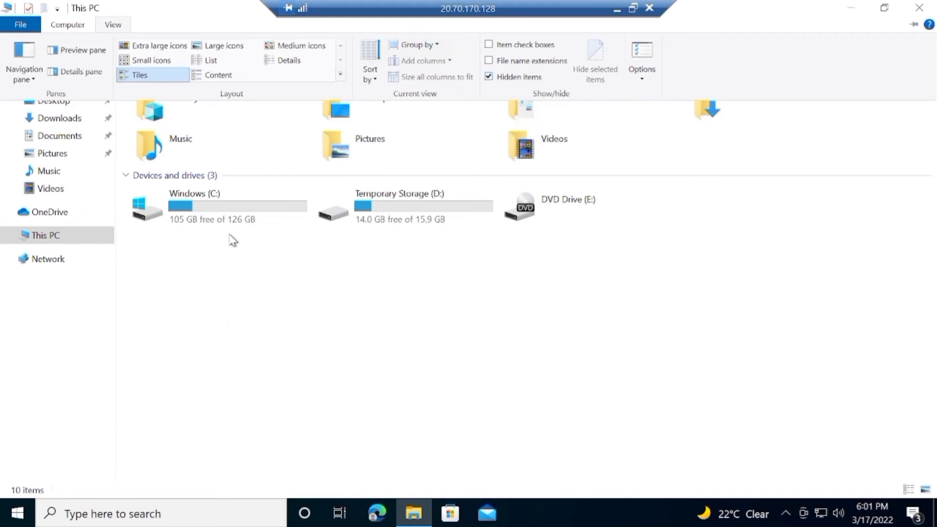
Open Chrome's User Data folder on drive C, inside the account's user folder under AppData\Local\Google\Chrome
click(254, 208)
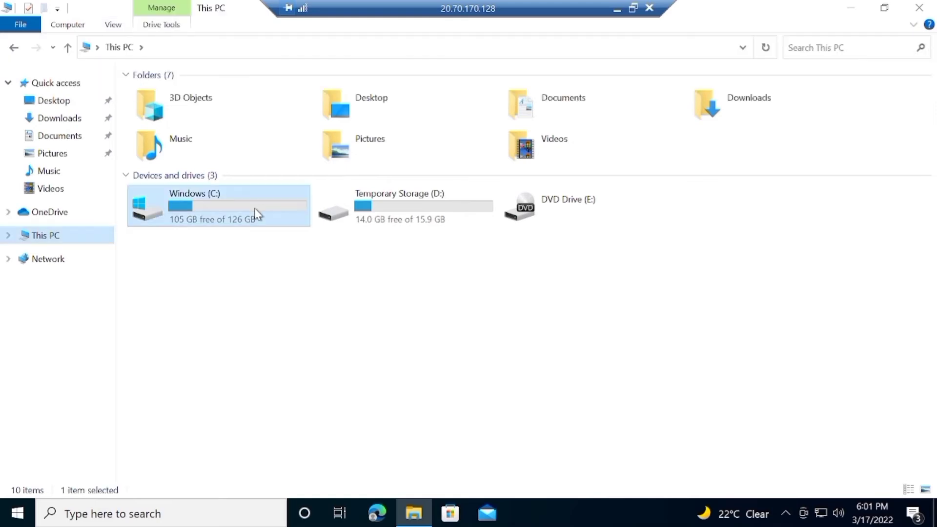
double_click(254, 208)
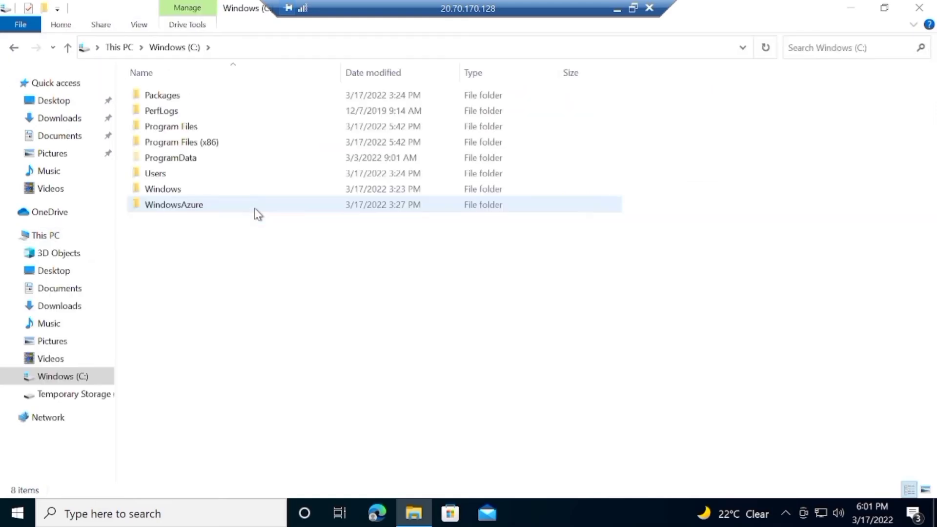
double_click(181, 175)
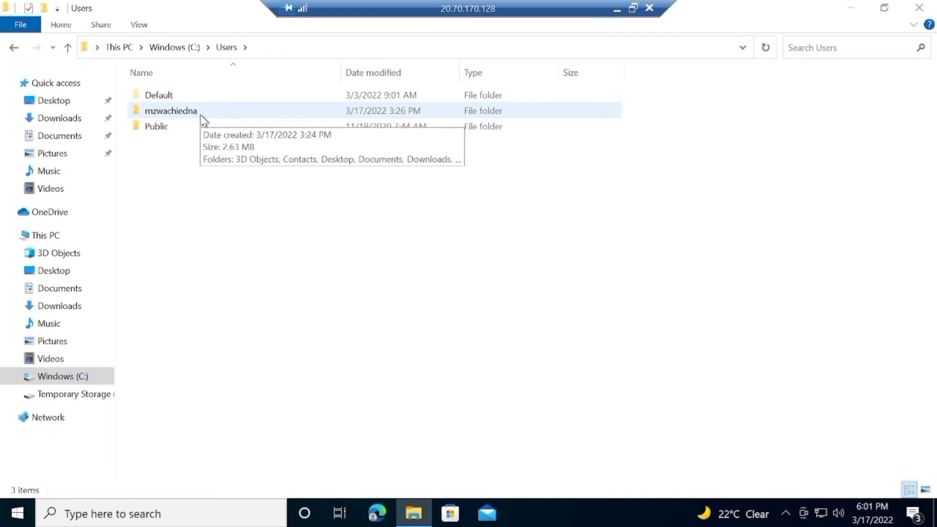
double_click(201, 115)
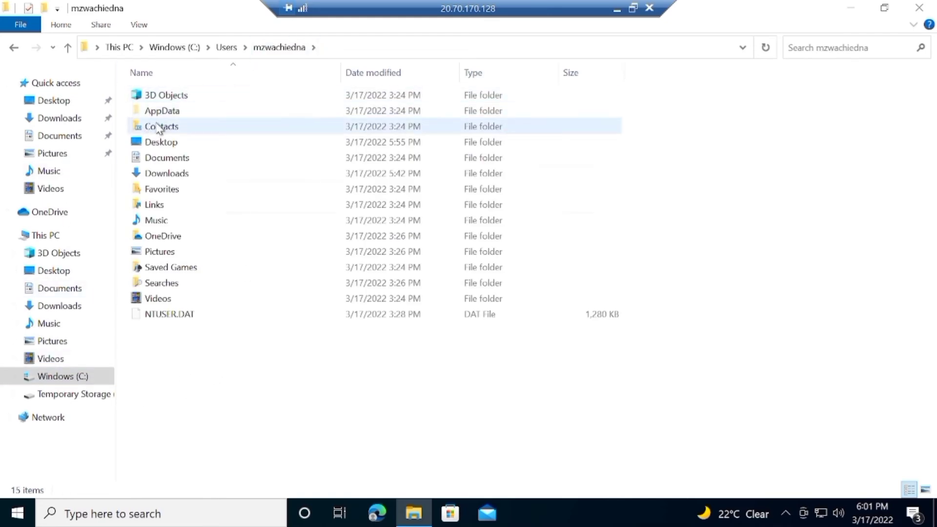
double_click(169, 118)
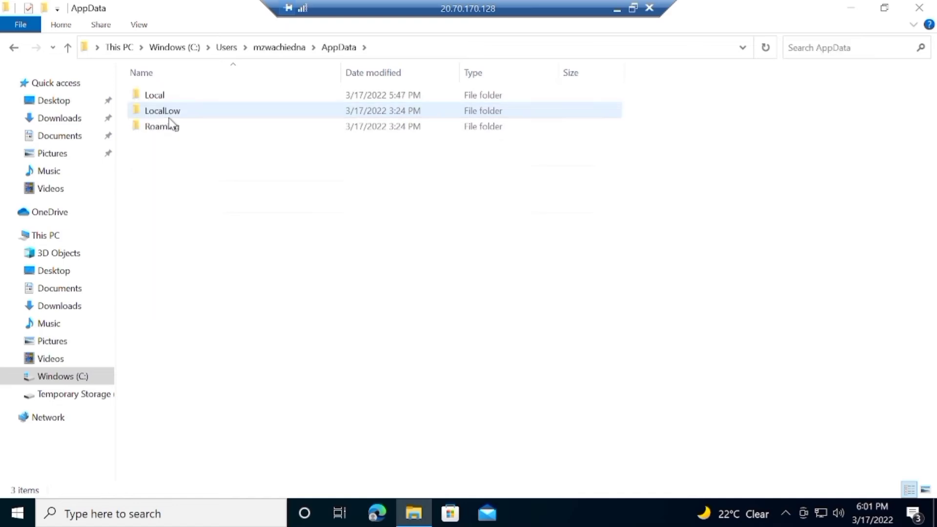
click(208, 102)
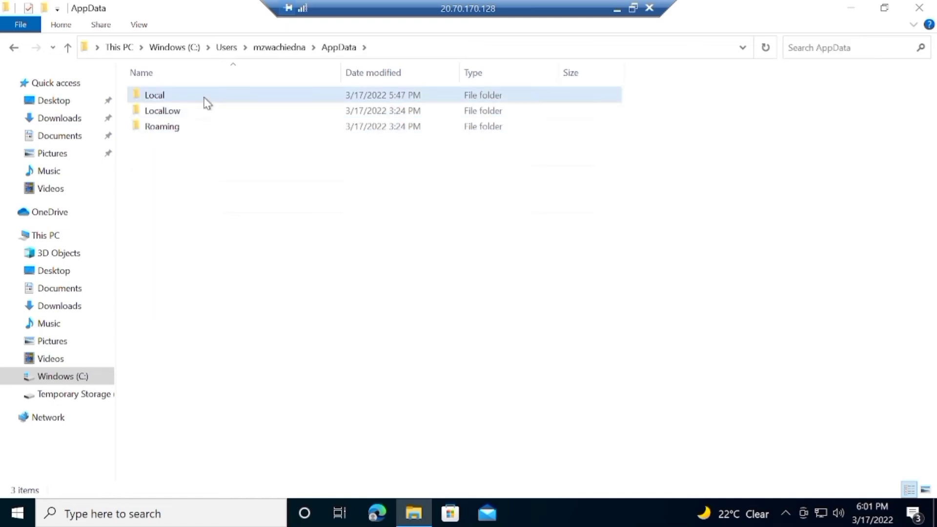
double_click(207, 102)
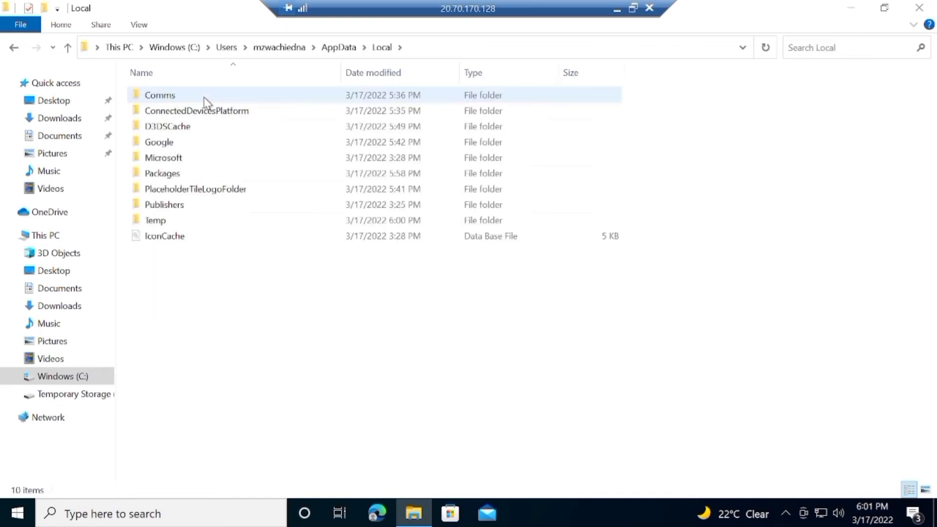
double_click(179, 146)
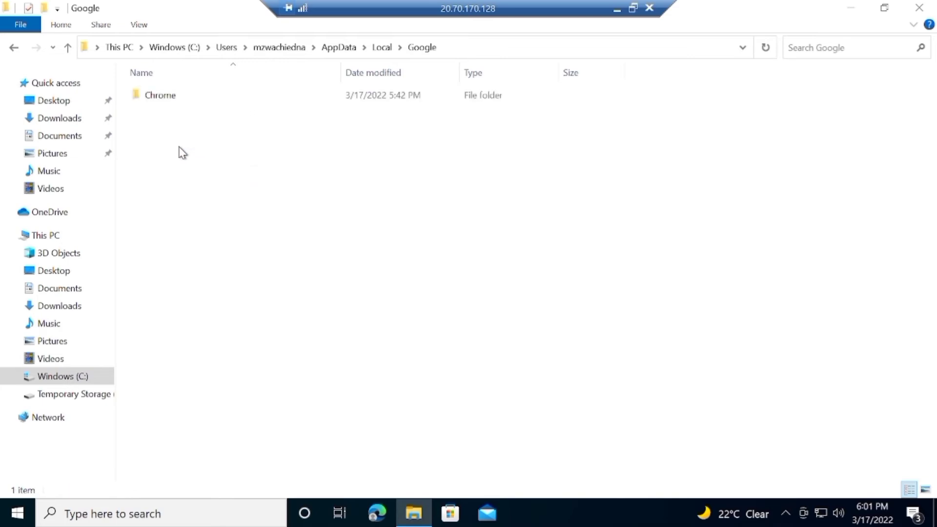
double_click(199, 99)
double_click(199, 100)
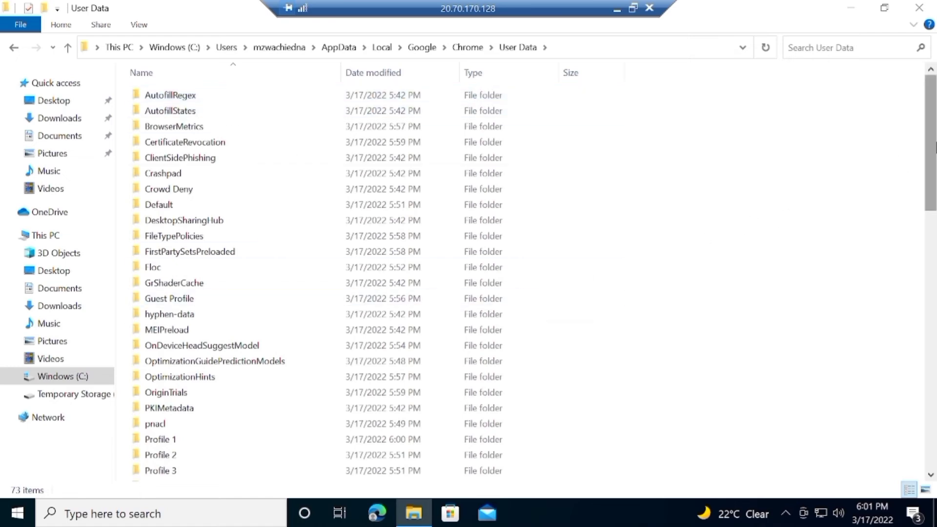
Copy the entire contents of the Profile 1 folder and return to the User Data folder
drag(933, 157, 933, 206)
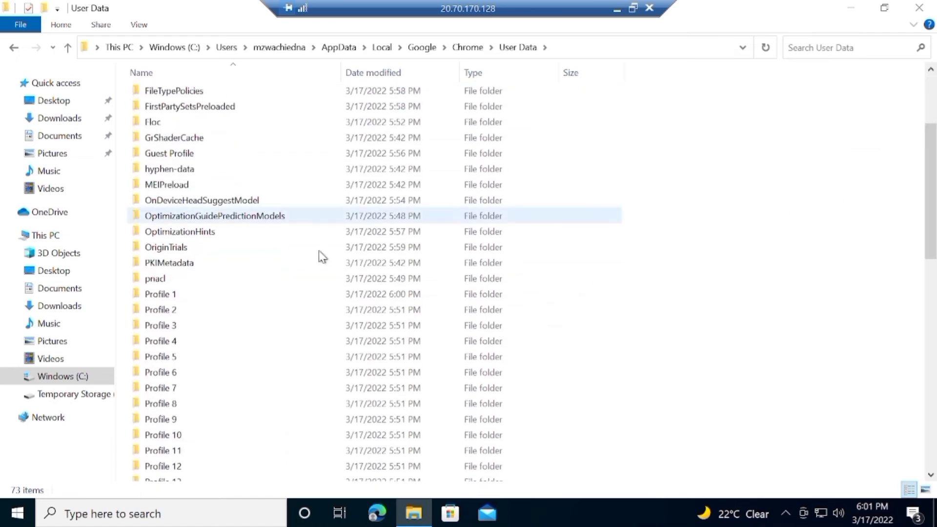
double_click(186, 294)
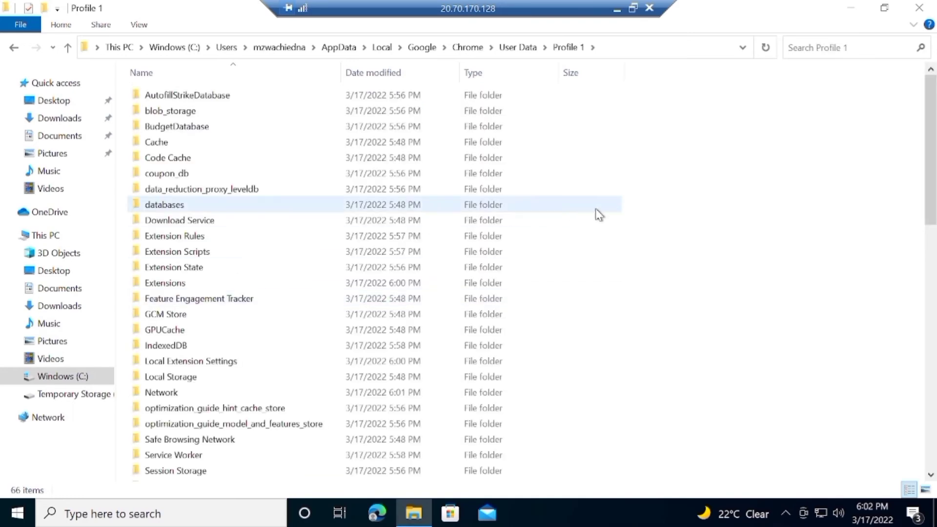
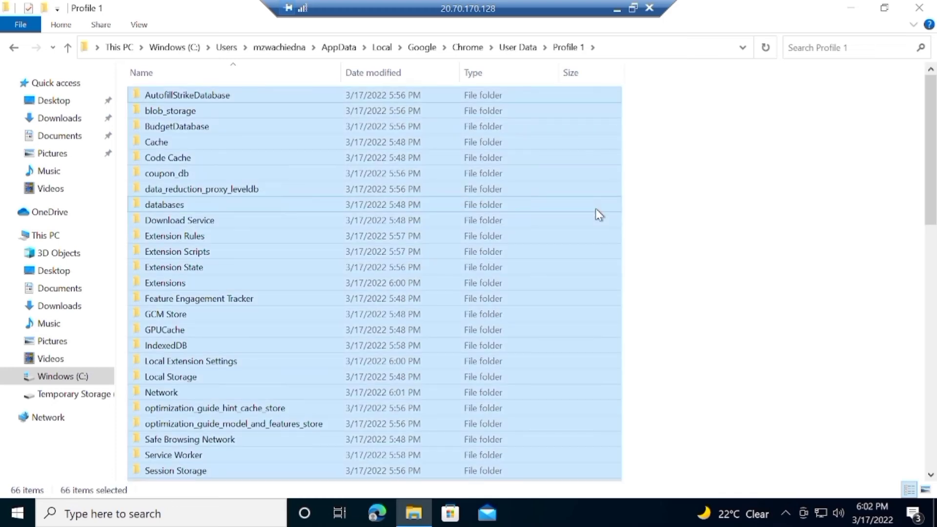
click(13, 47)
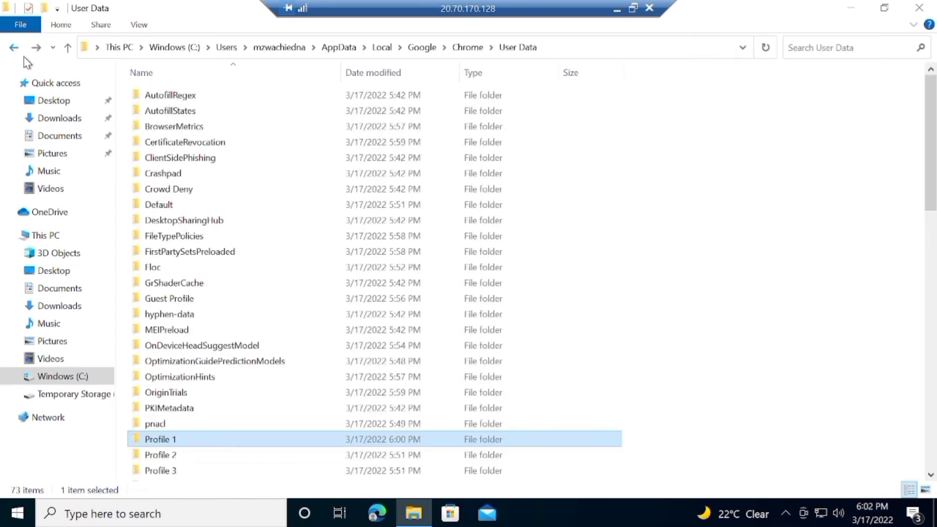
Delete everything in the Profile 2 folder and paste the copied Profile 1 contents there, skipping the files in use by Chrome
double_click(171, 454)
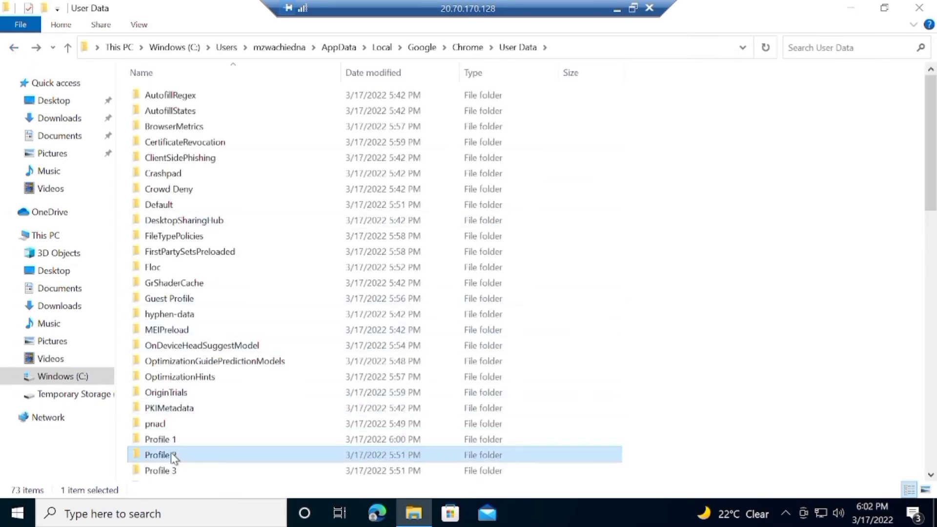
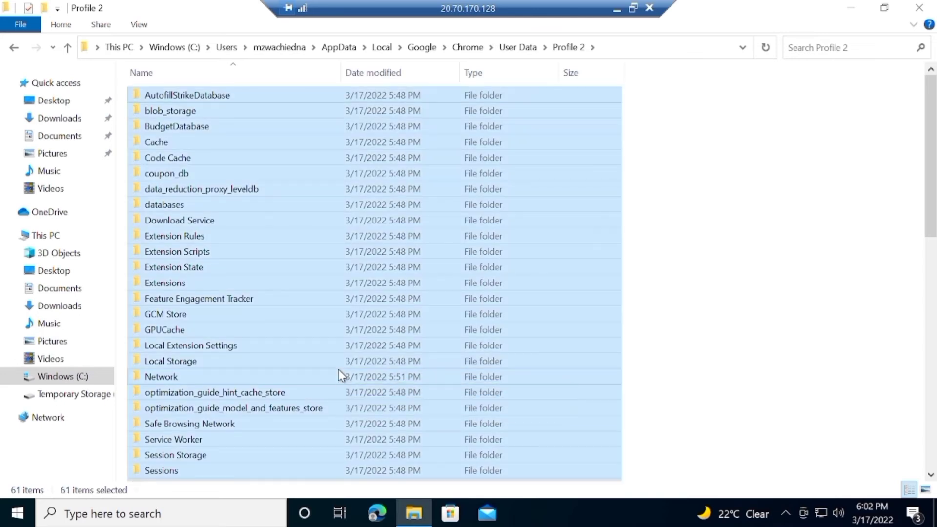
key(Delete)
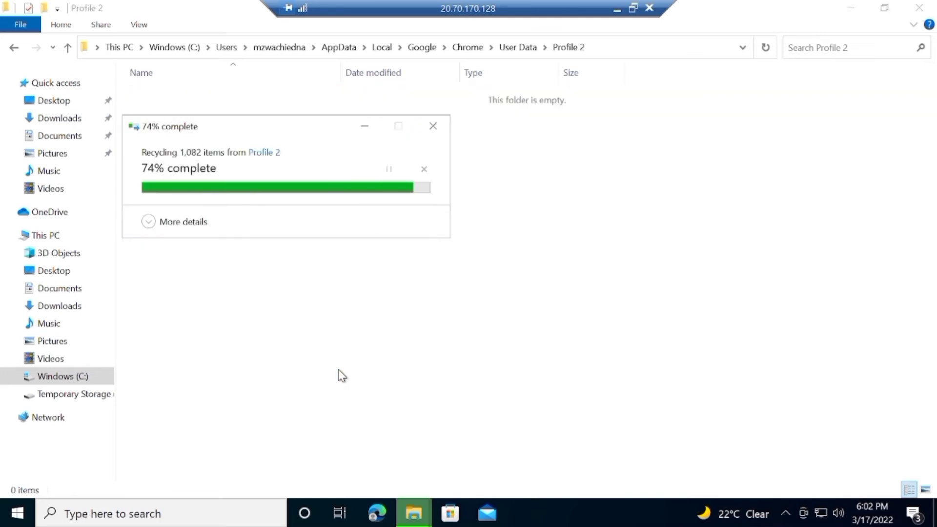
right_click(350, 264)
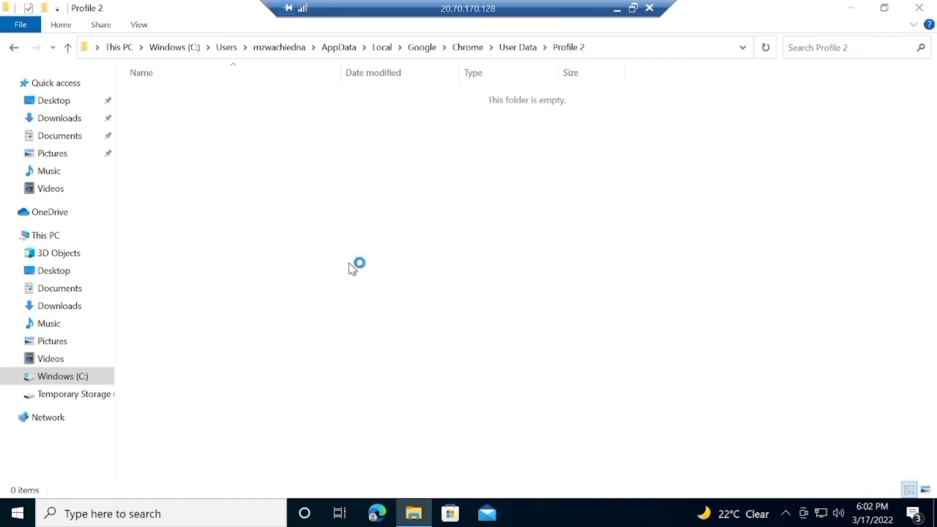
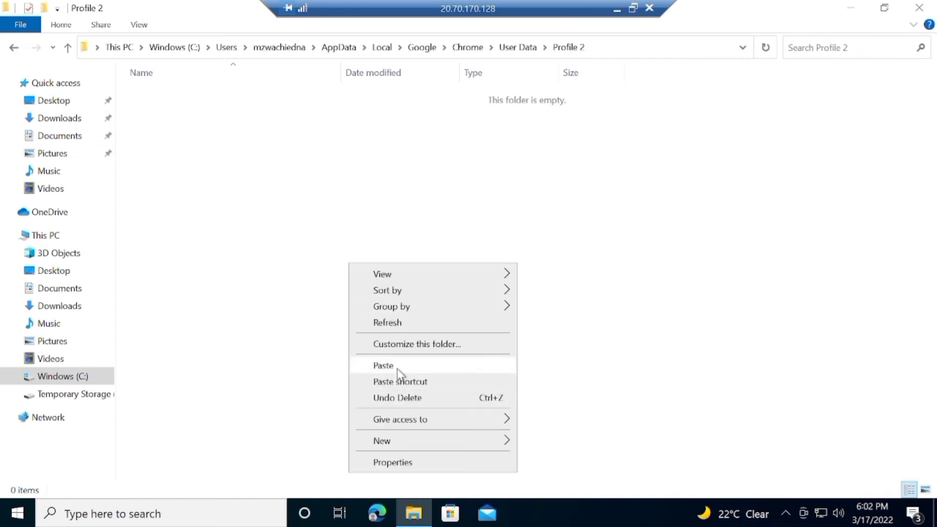
click(397, 369)
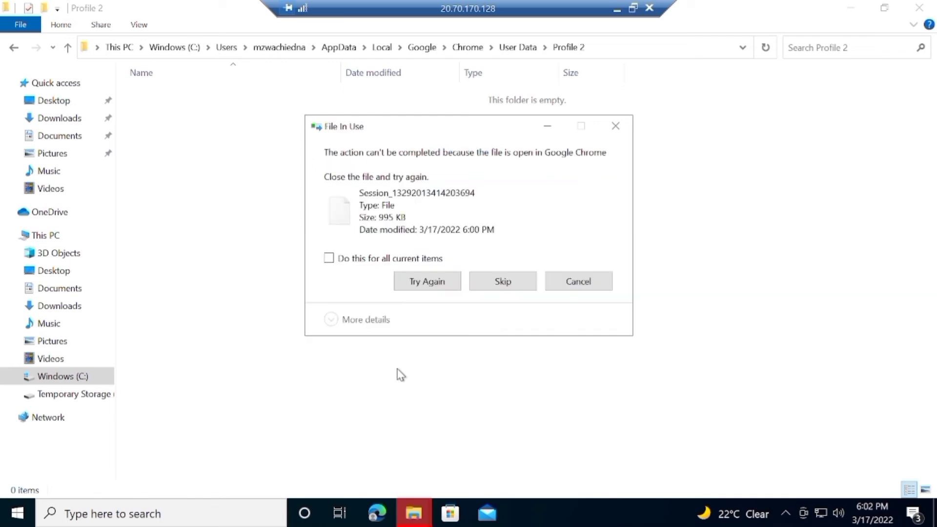
click(503, 283)
click(503, 283)
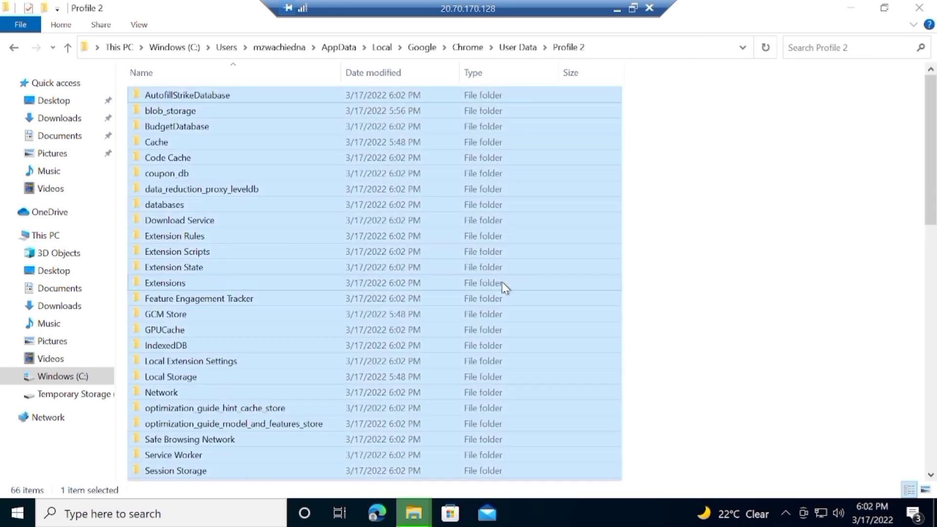
click(502, 286)
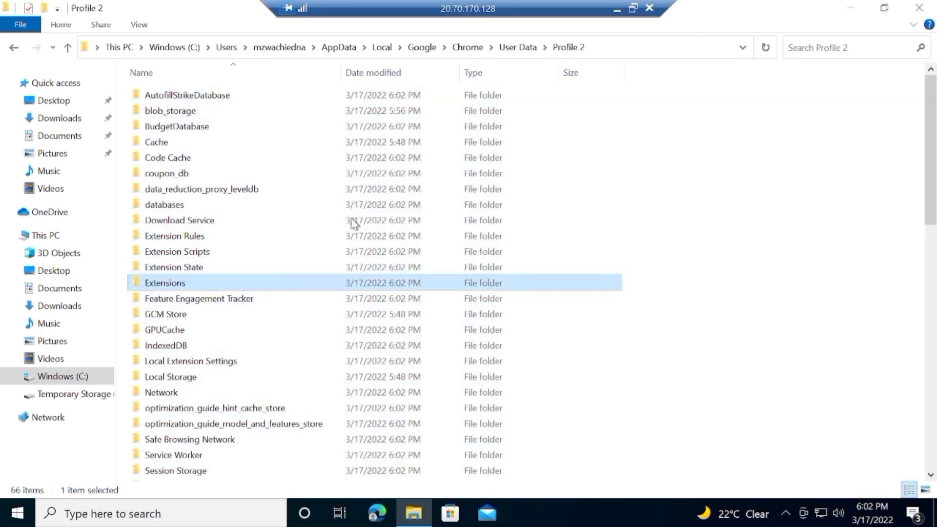
Replace all contents of the Profile 3 folder with the copied Profile 1 files, skipping the files that are in use
click(18, 49)
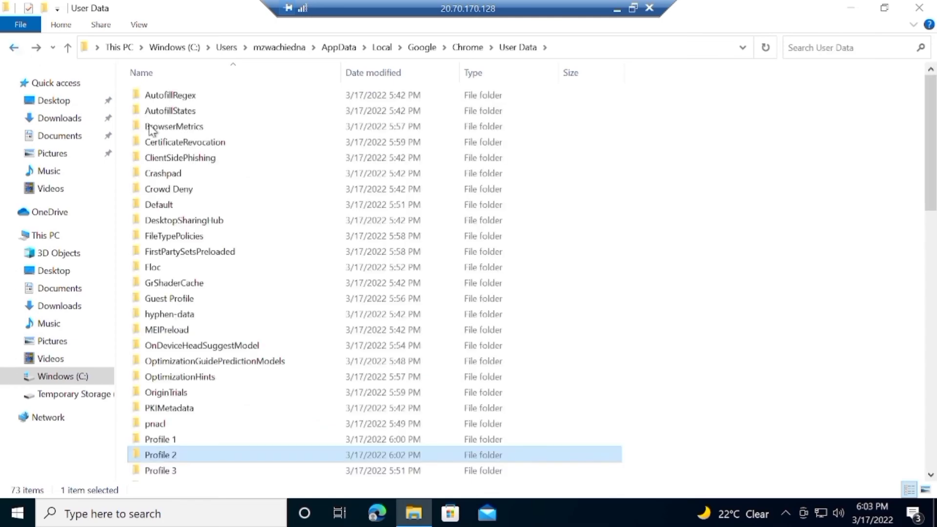
double_click(165, 471)
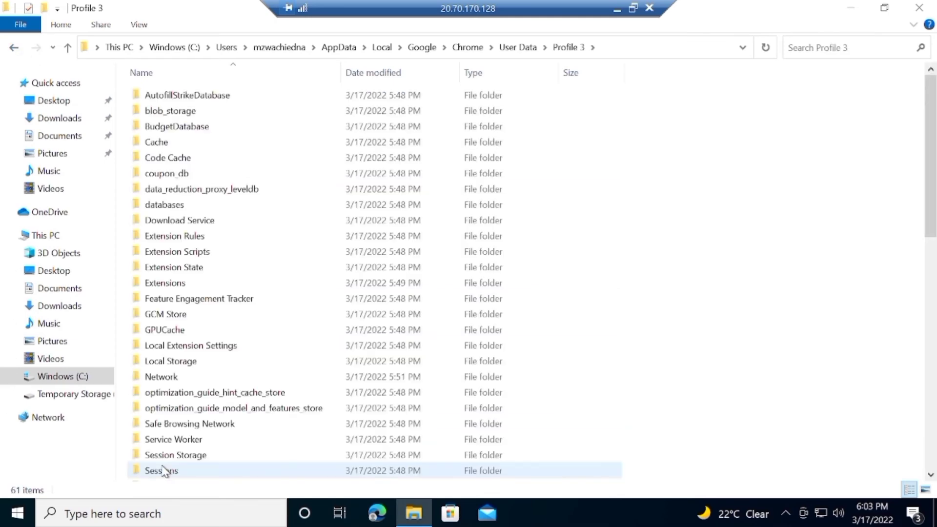
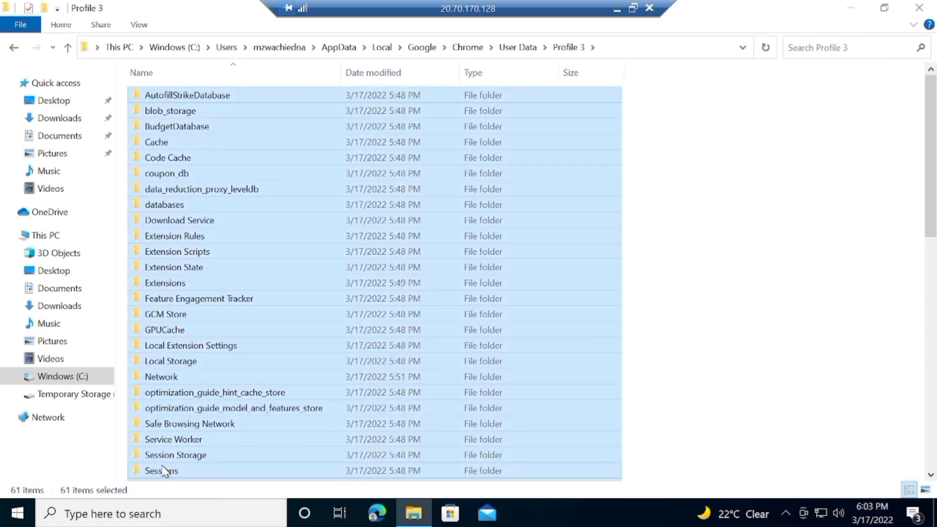
key(Delete)
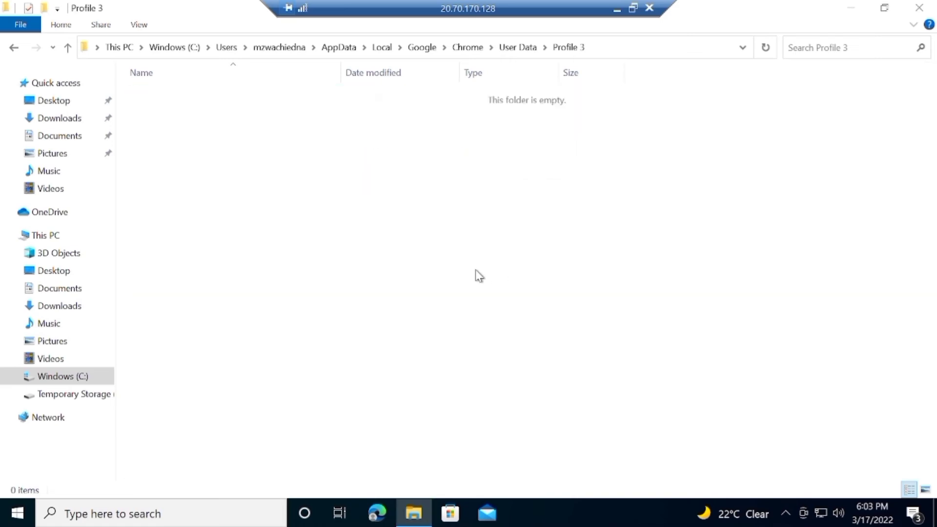
right_click(459, 268)
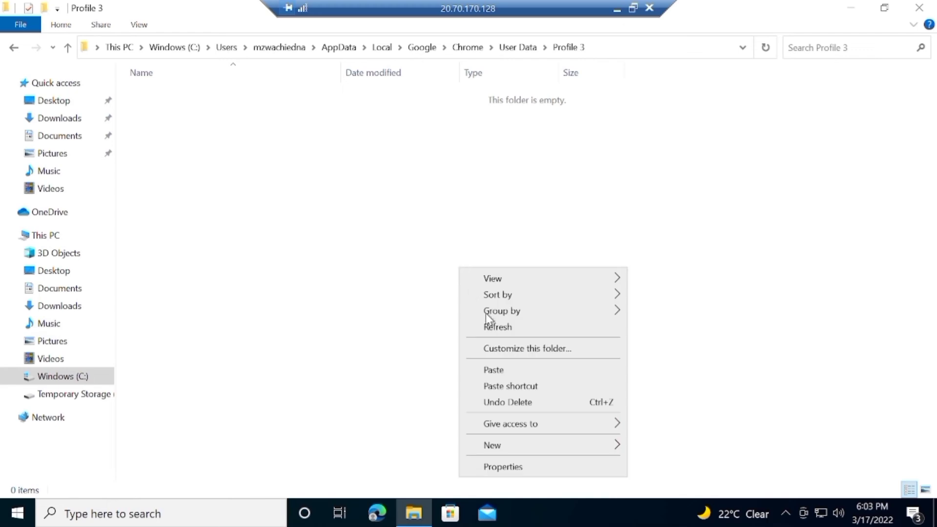
click(499, 370)
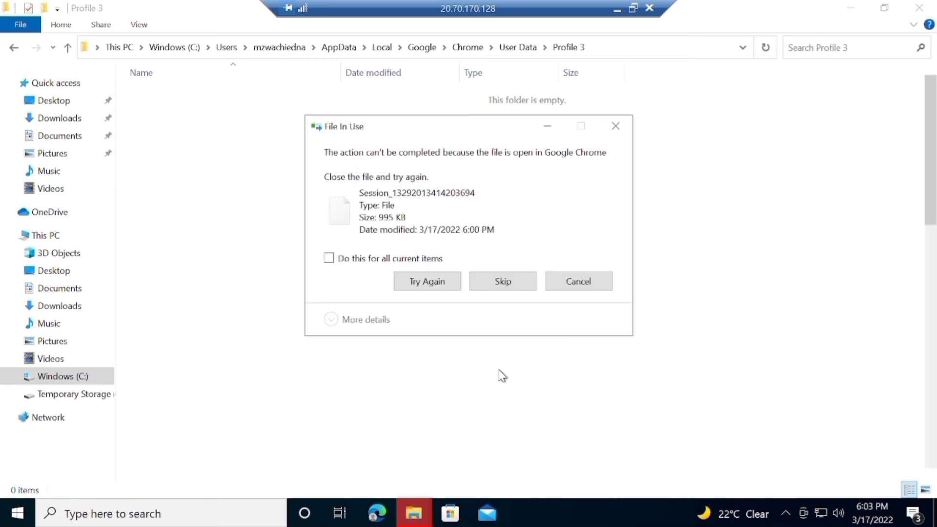
click(503, 282)
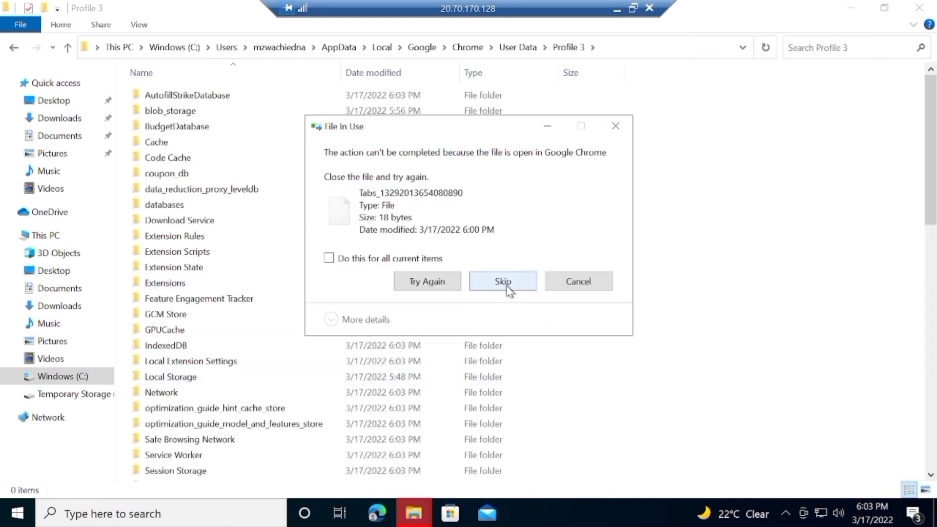
click(504, 282)
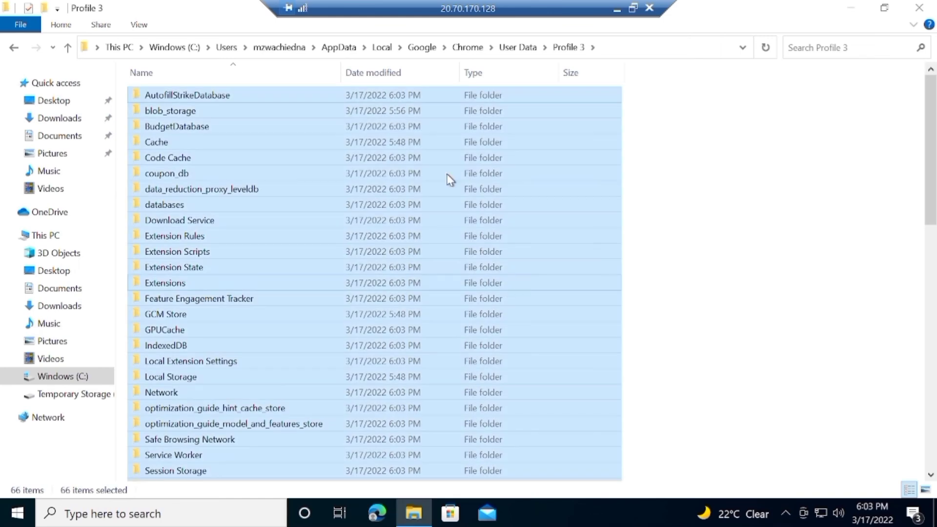
Replace all contents of the Profile 4 folder with the copied Profile 1 files, skipping the files open in Chrome
click(14, 48)
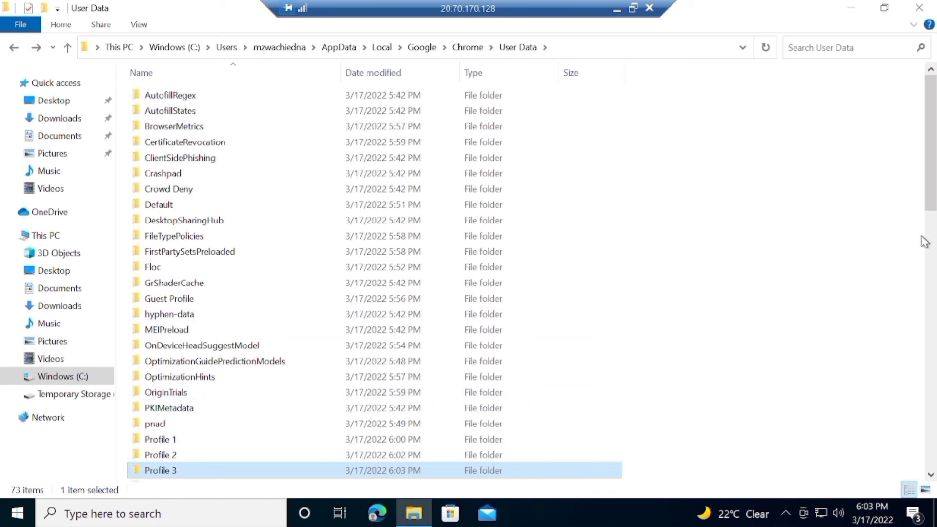
drag(929, 204, 930, 226)
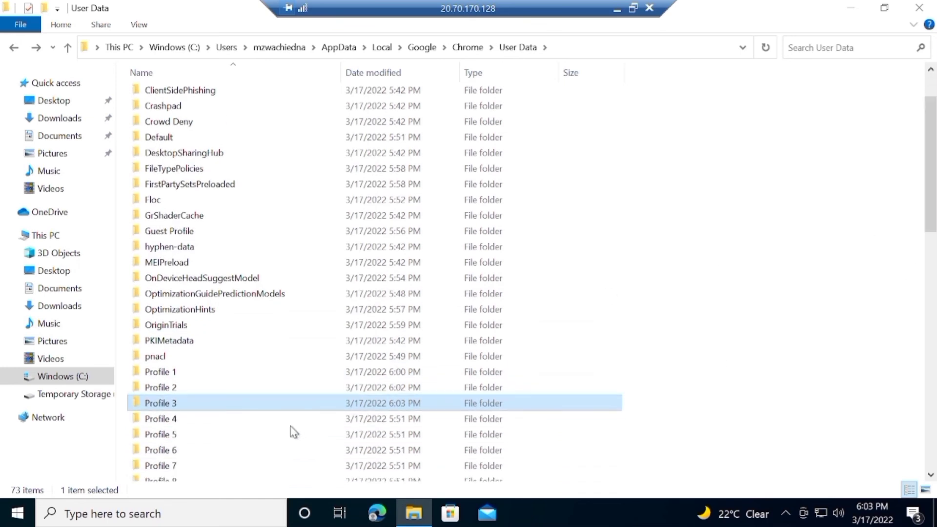
double_click(205, 419)
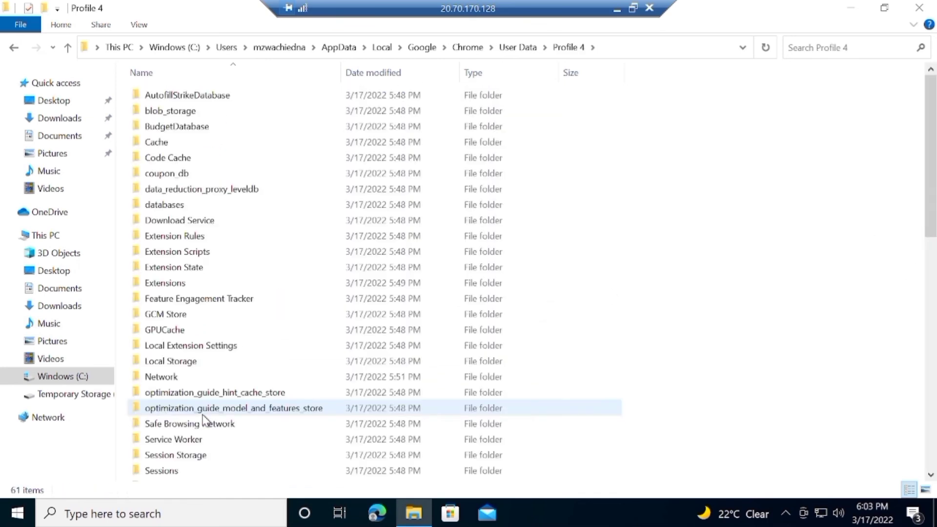
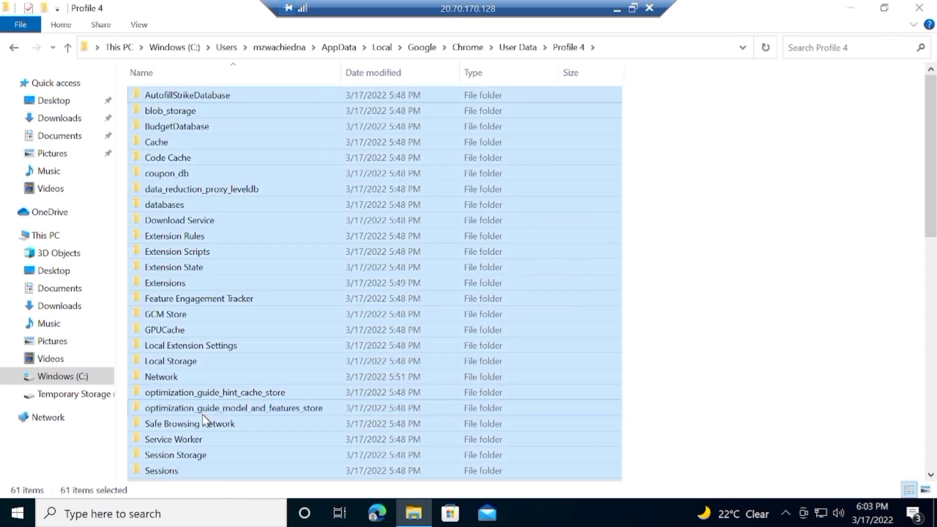
key(Delete)
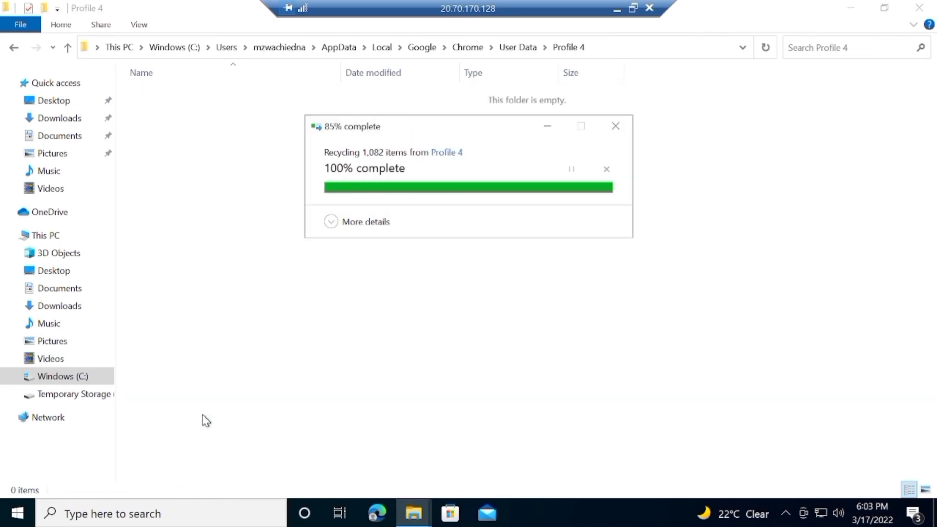
key(ctrl+v)
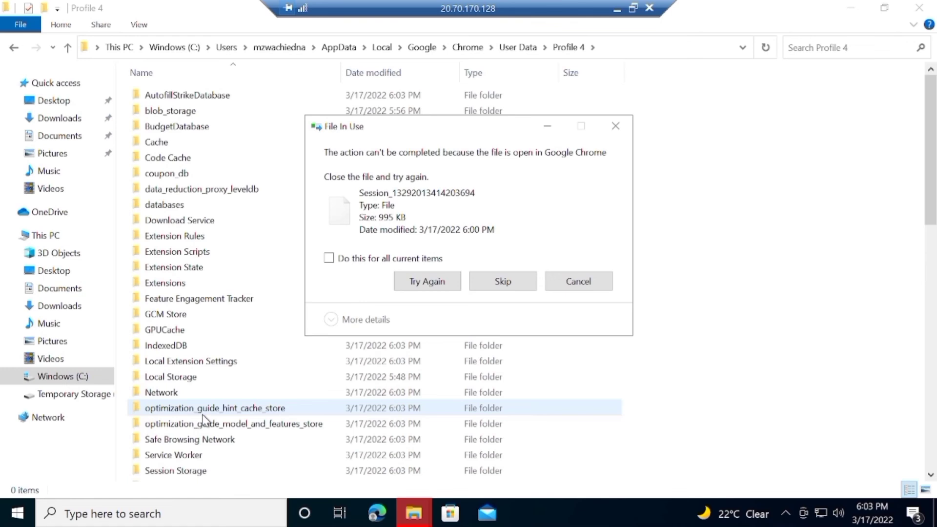
click(507, 286)
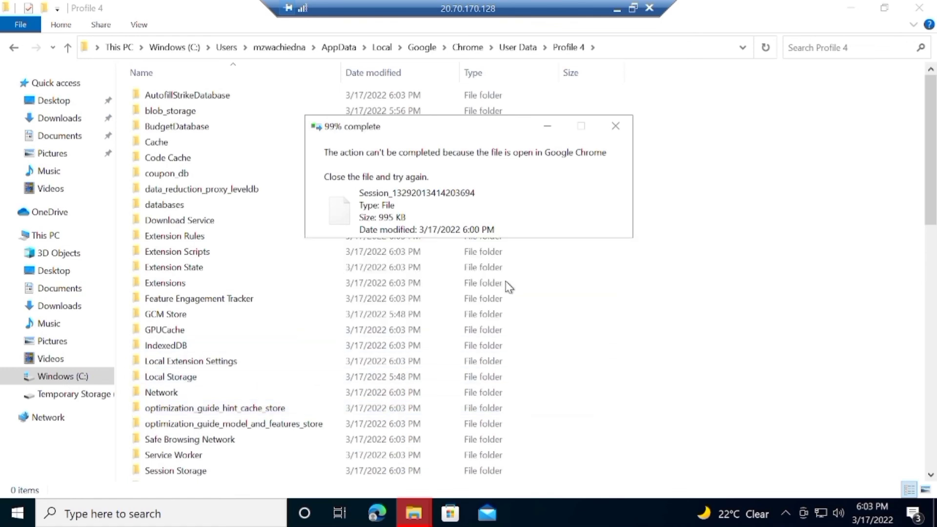
click(508, 287)
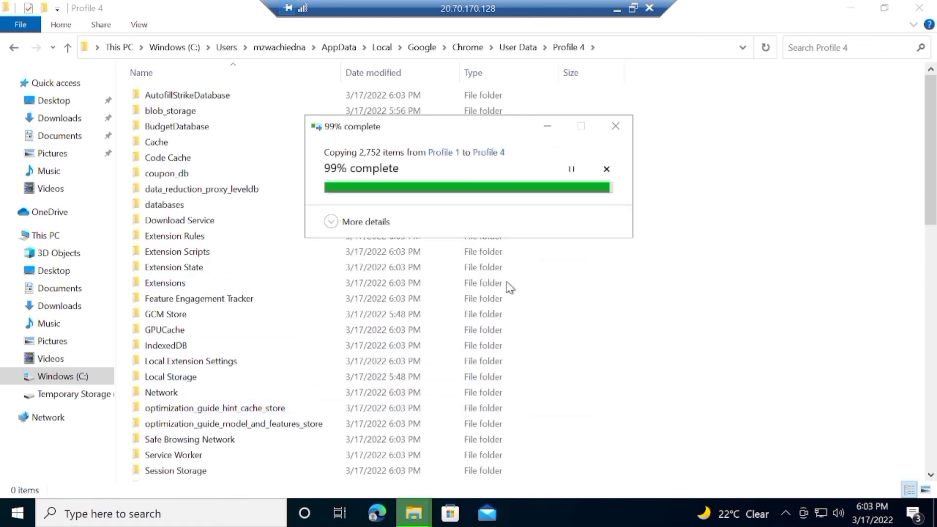
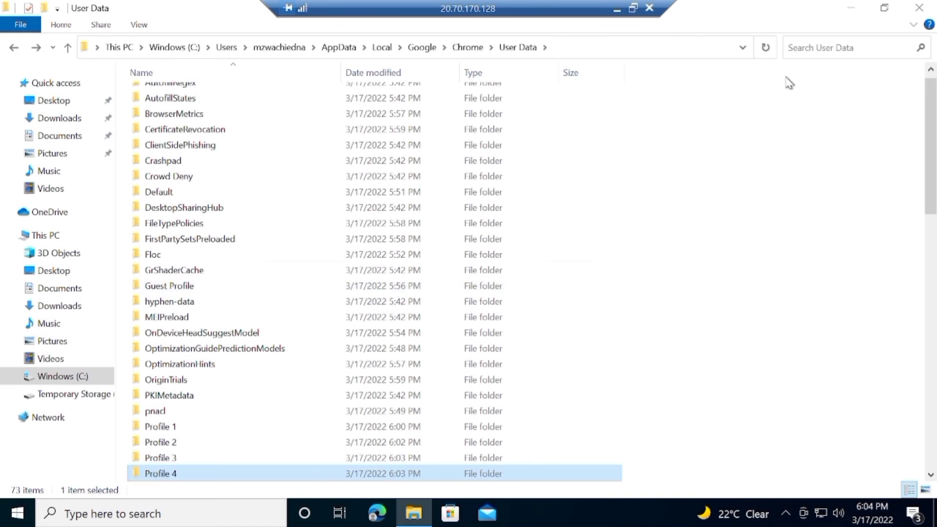
Launch the 2 - Chrome profile from the desktop, restore its pages to check its extensions, and close it
click(851, 9)
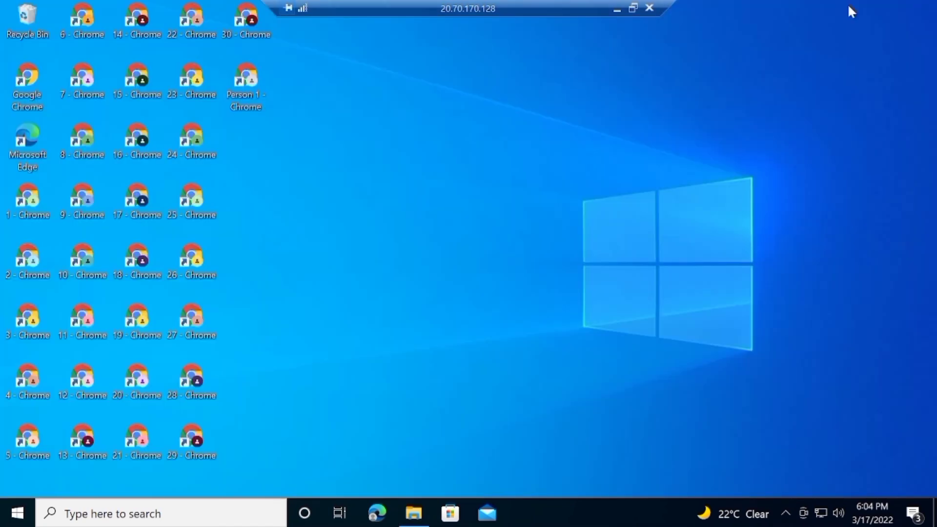
double_click(30, 254)
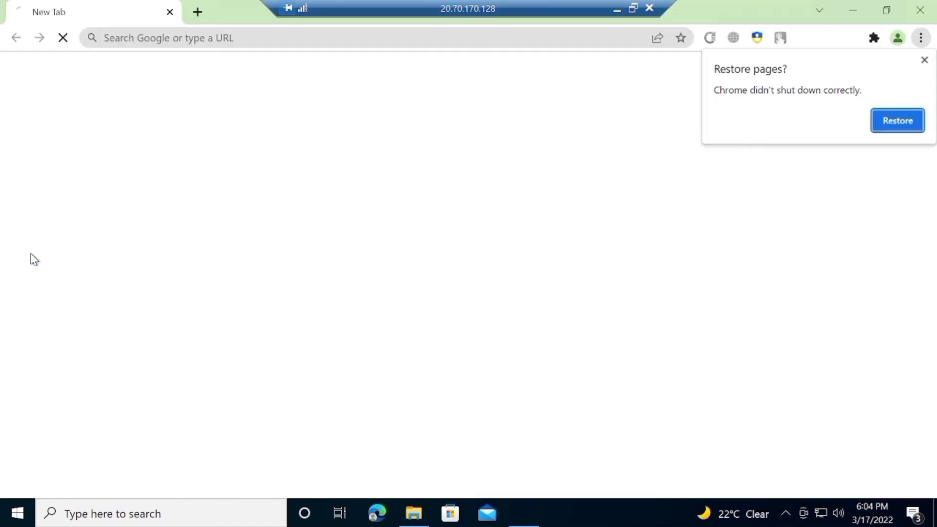
click(881, 120)
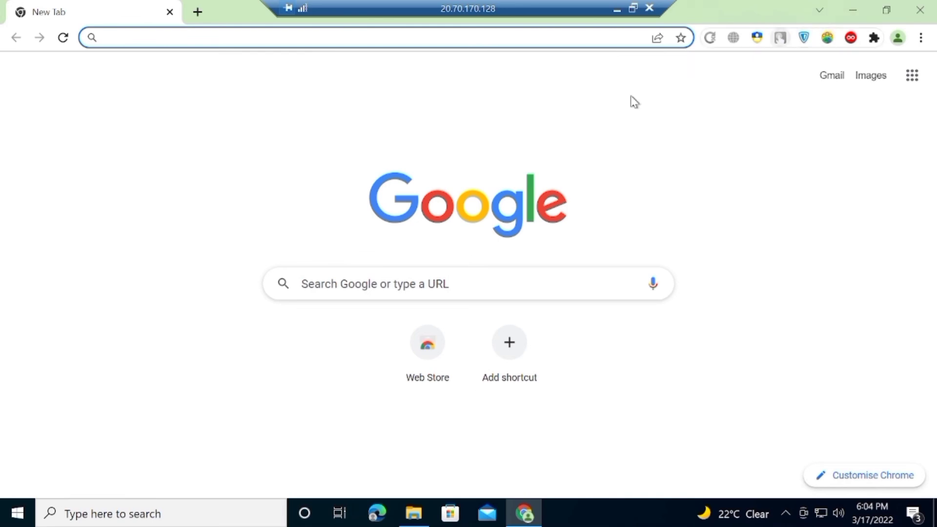
click(929, 8)
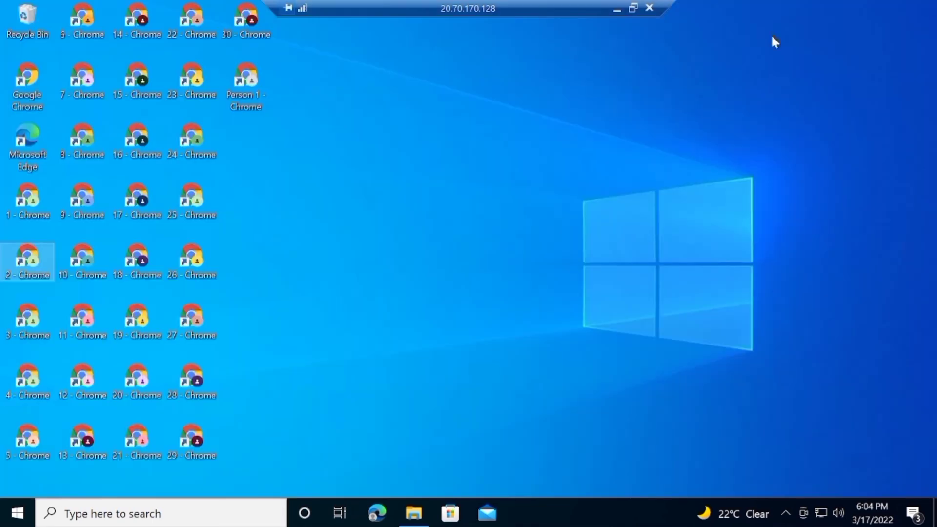
Check the extensions in the 3 - Chrome profile after restoring its pages, then close it and minimize the remote desktop session
double_click(31, 327)
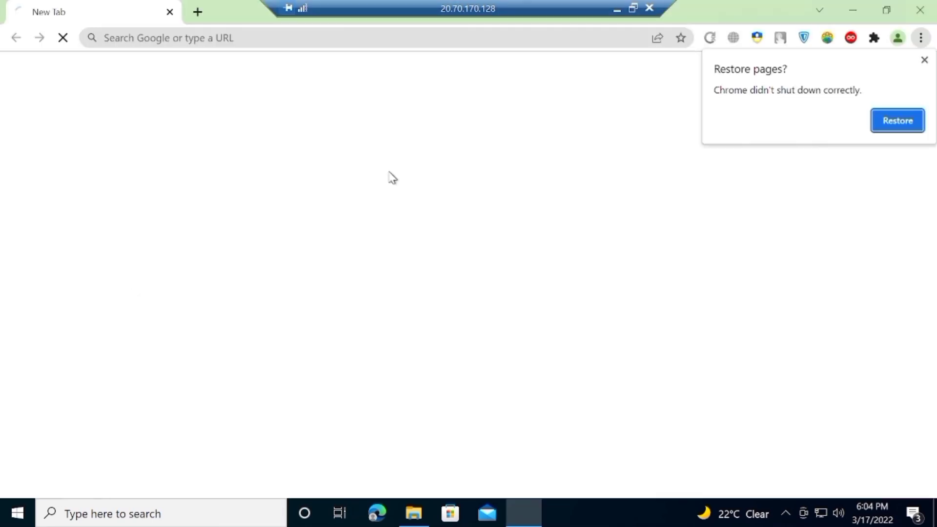
click(915, 121)
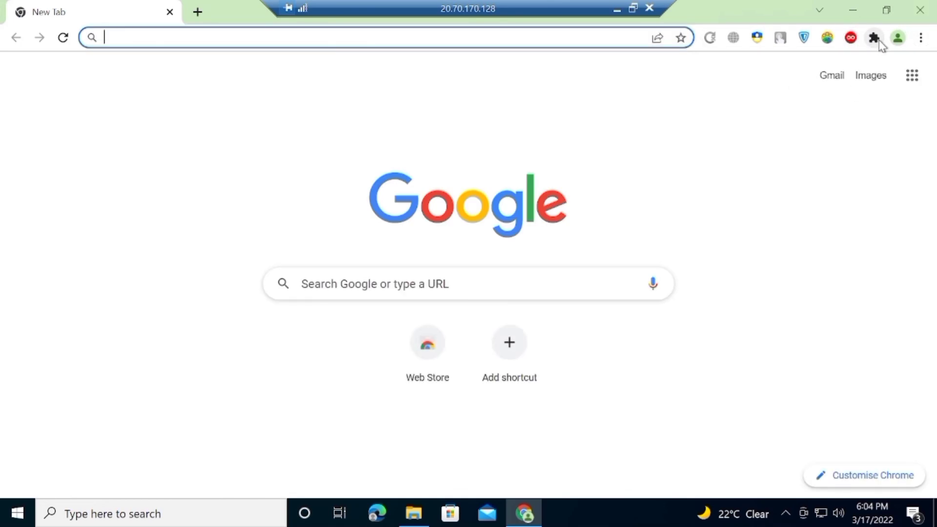
click(928, 12)
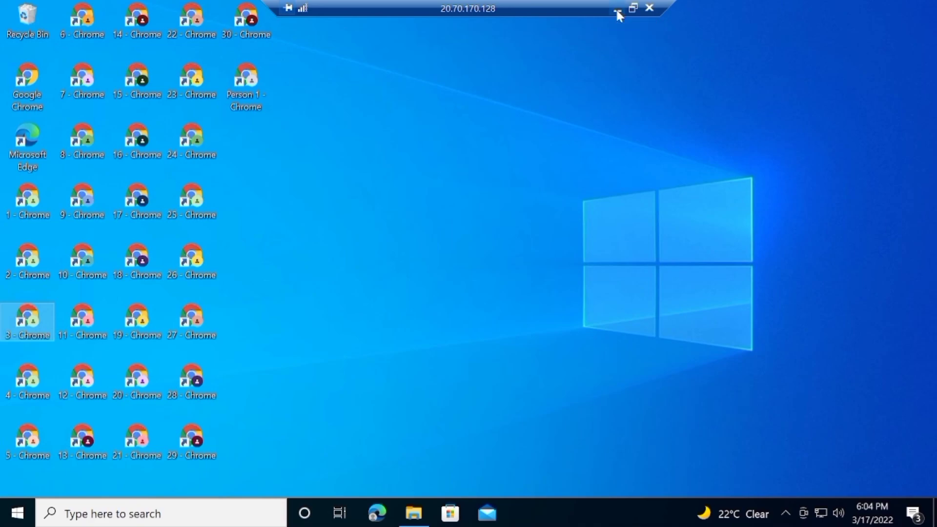
click(617, 11)
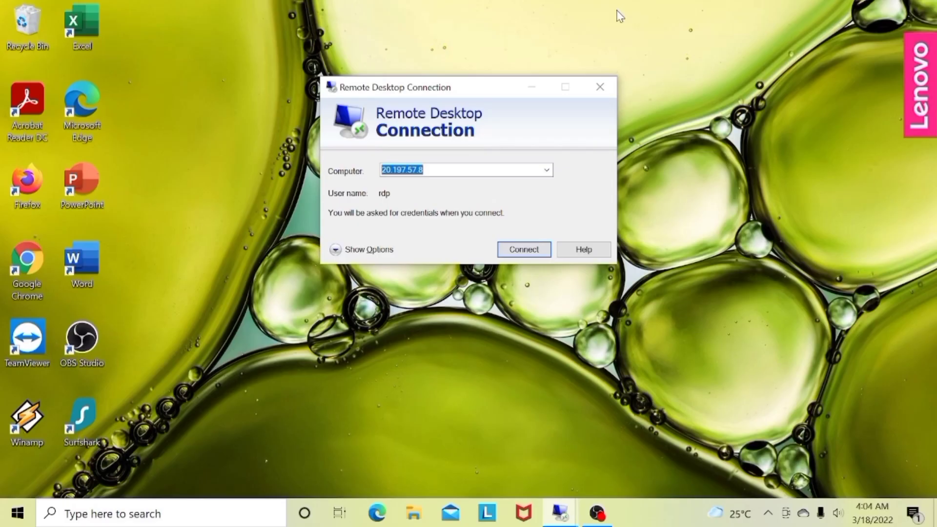